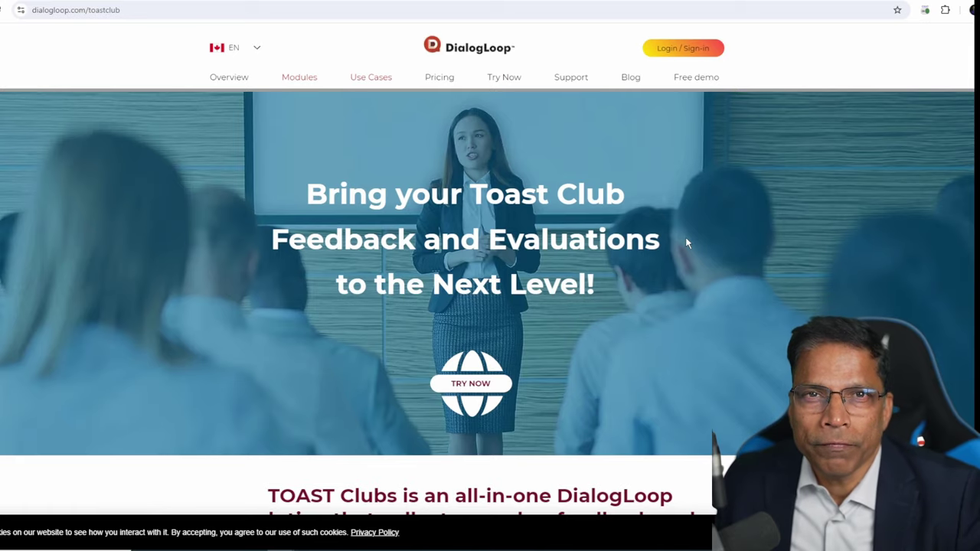
# Scroll through the dialogloop.com/toastclub page and check its web address.
pyautogui.scroll(-5, 686, 243)
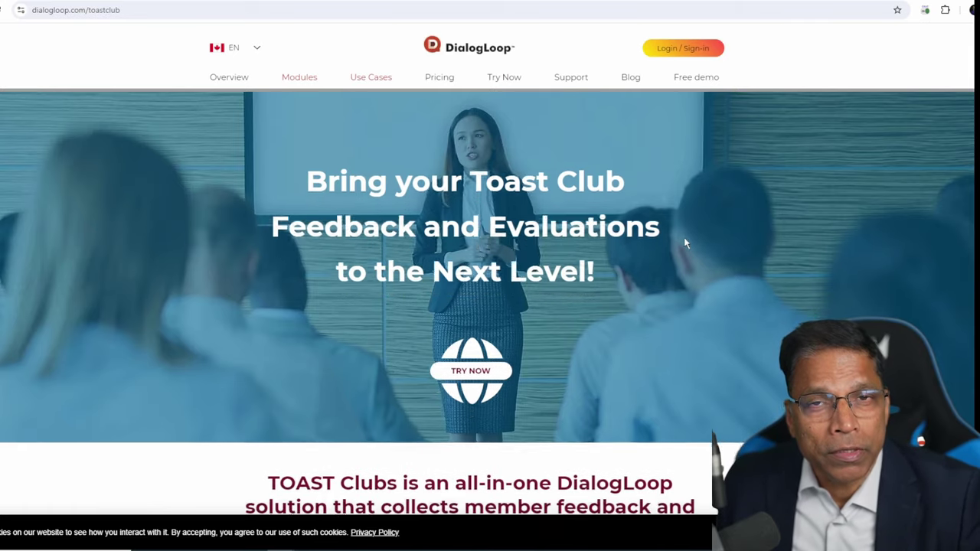
pyautogui.scroll(-2, 684, 245)
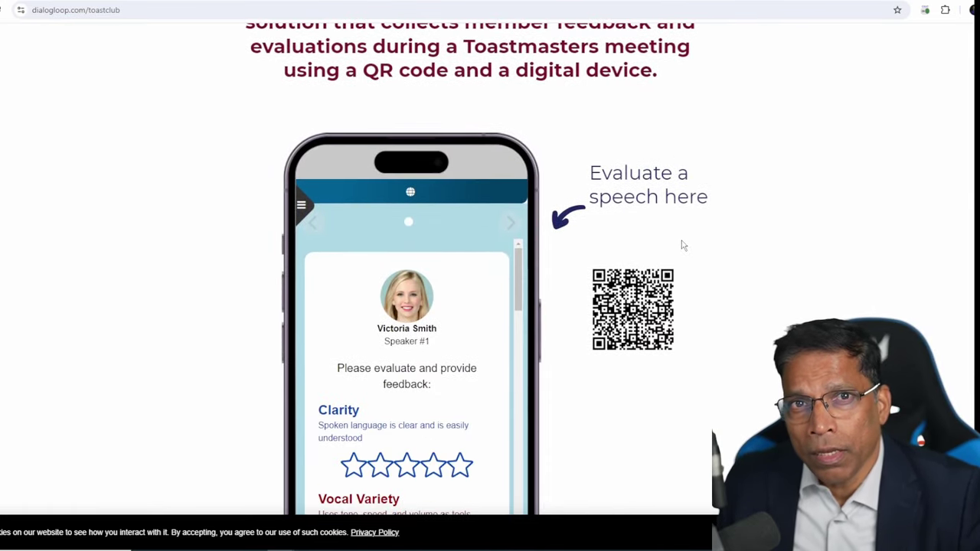
pyautogui.scroll(-1, 683, 245)
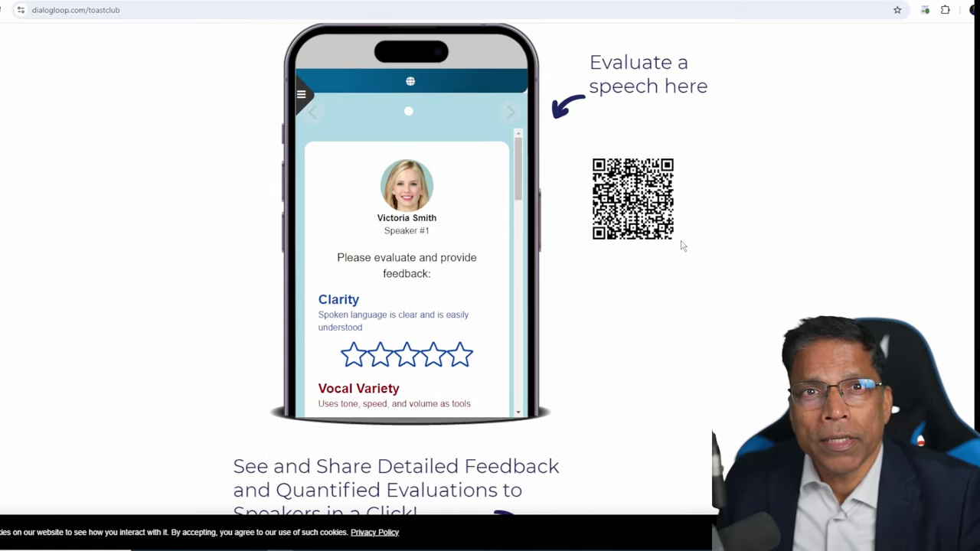
pyautogui.scroll(-6, 684, 245)
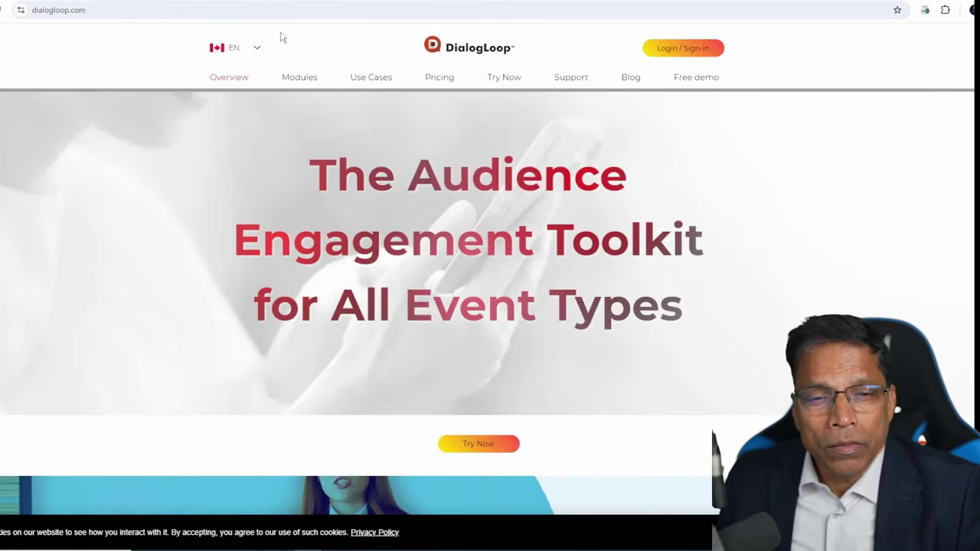
pyautogui.click(104, 11)
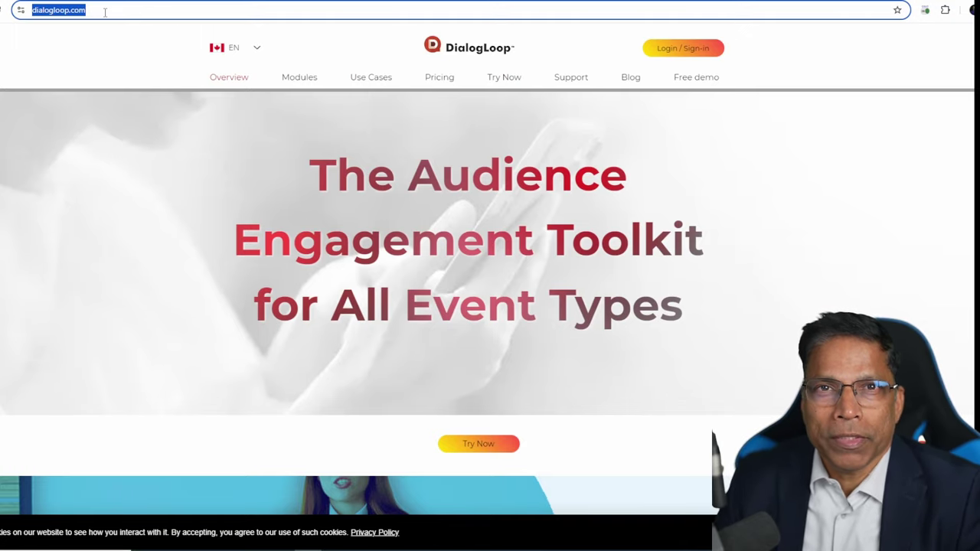
pyautogui.click(475, 223)
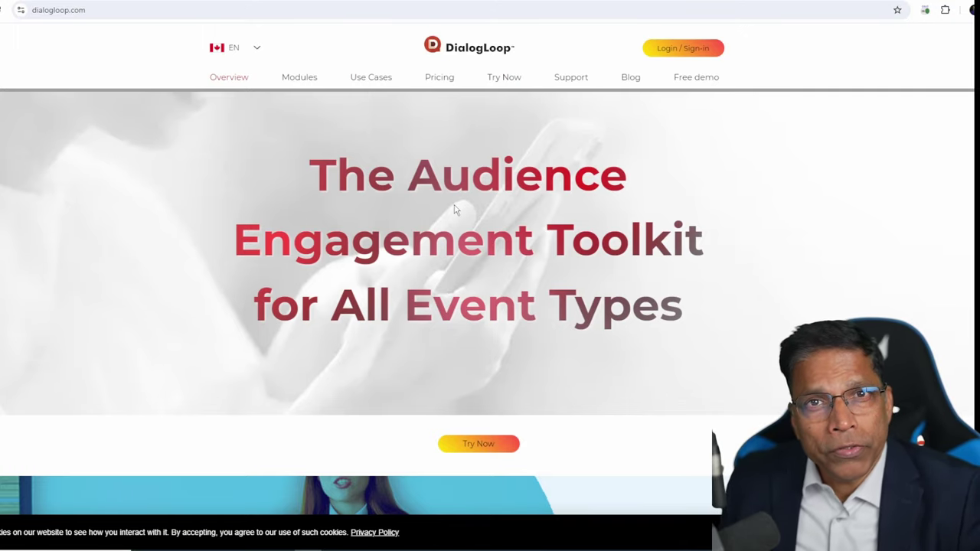
# Open the Toast Club product page under Modules.
pyautogui.scroll(-2, 451, 212)
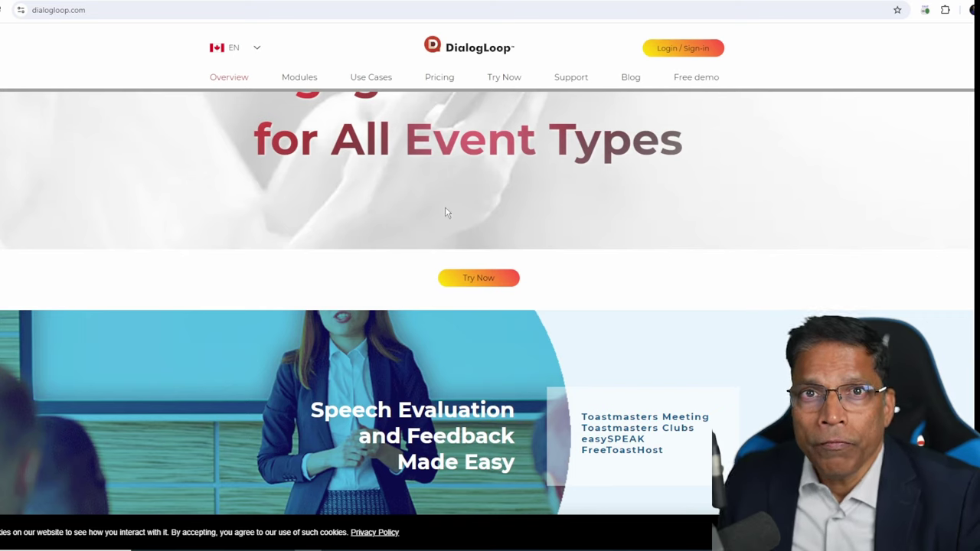
pyautogui.moveTo(298, 77)
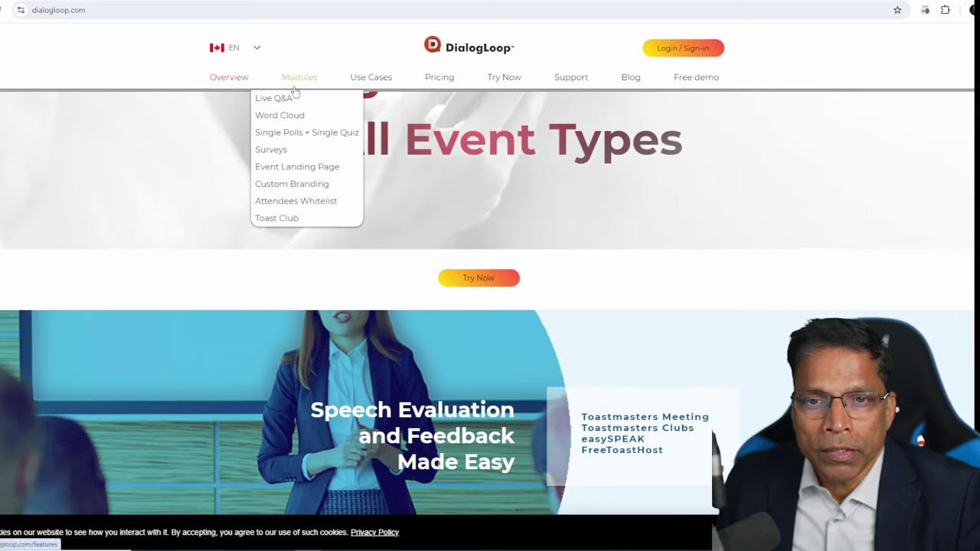
pyautogui.click(273, 220)
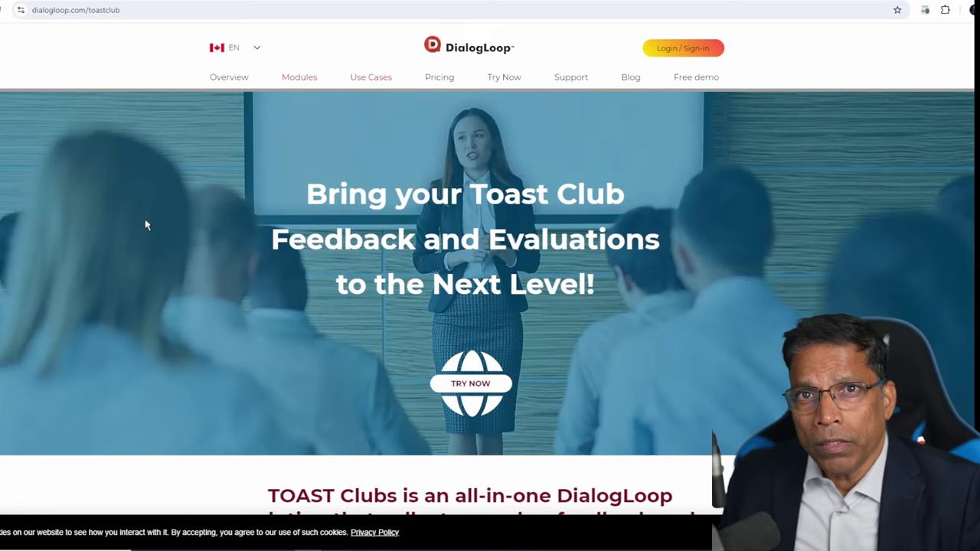
# Sign in to reach the account dashboard with the existing events.
pyautogui.click(682, 47)
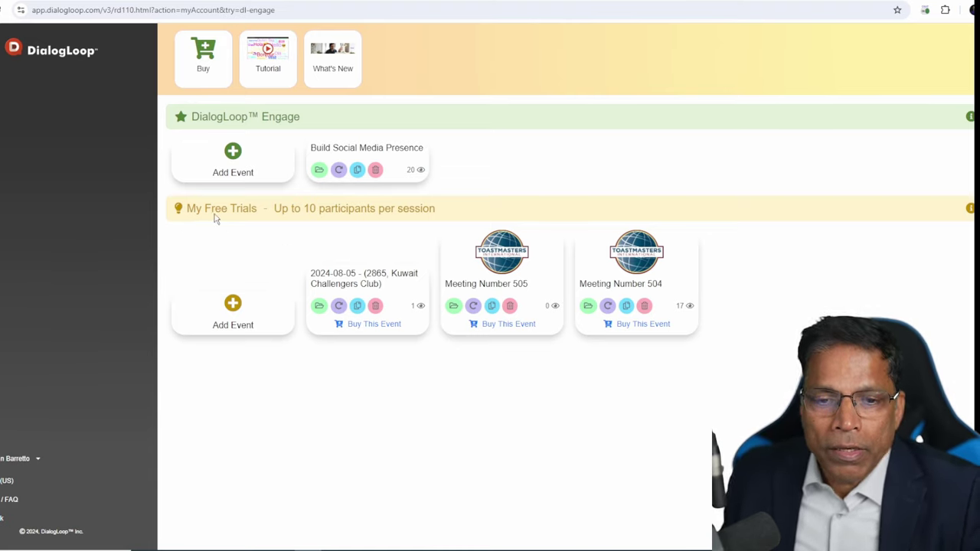
# Start a new free-trial Toast Club Meeting event, skipping past the tutorial.
pyautogui.click(253, 228)
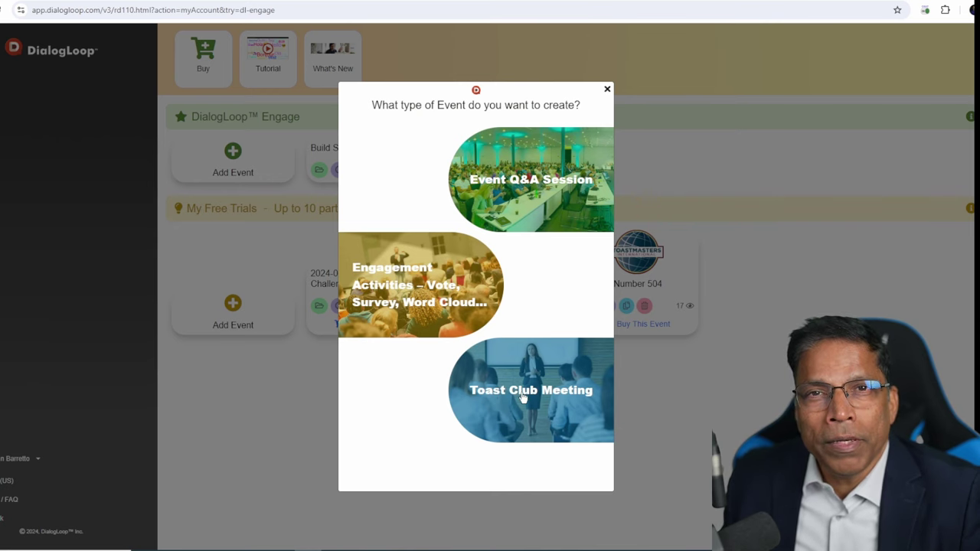
pyautogui.click(524, 397)
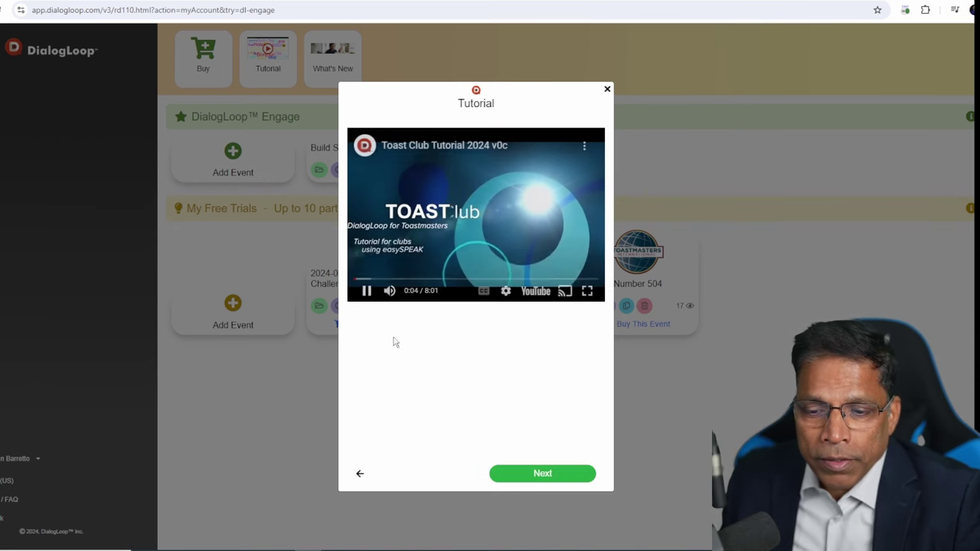
pyautogui.click(530, 476)
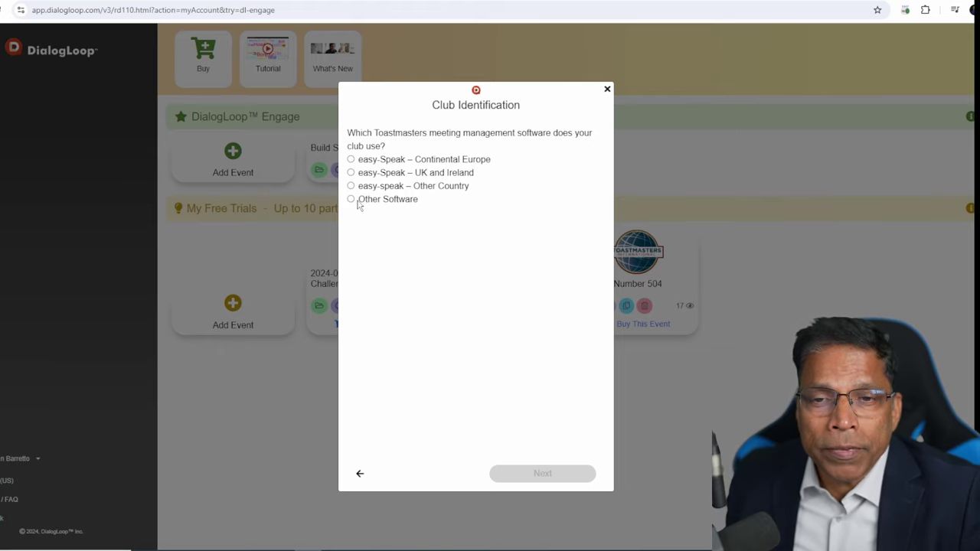
# Identify the club: Other Software, number 2865, Kuwait Challengers Club, city Kuwait.
pyautogui.click(352, 160)
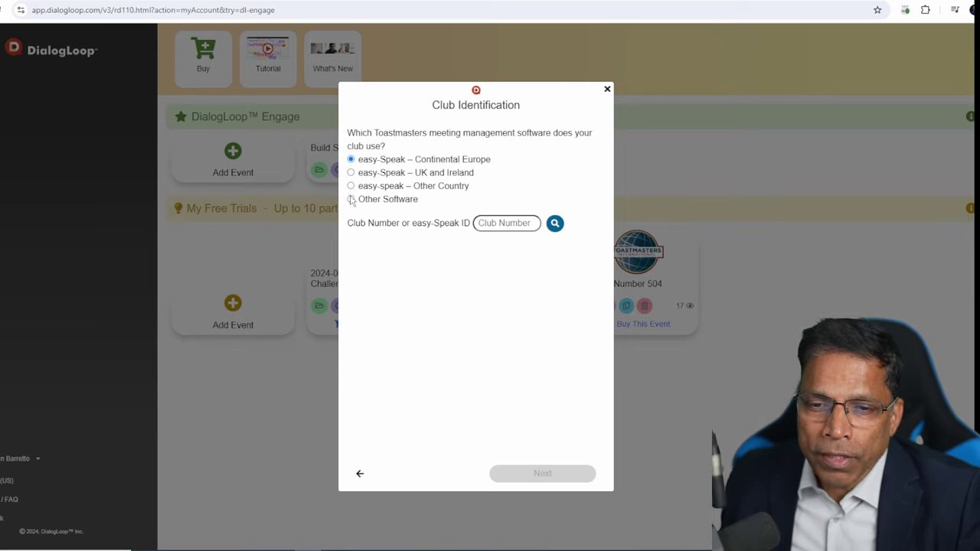
pyautogui.click(352, 200)
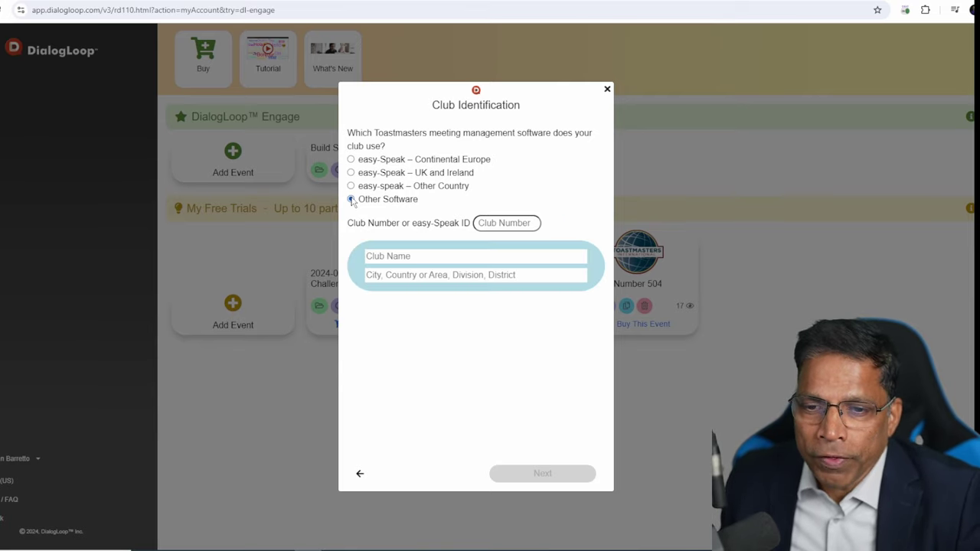
pyautogui.click(491, 223)
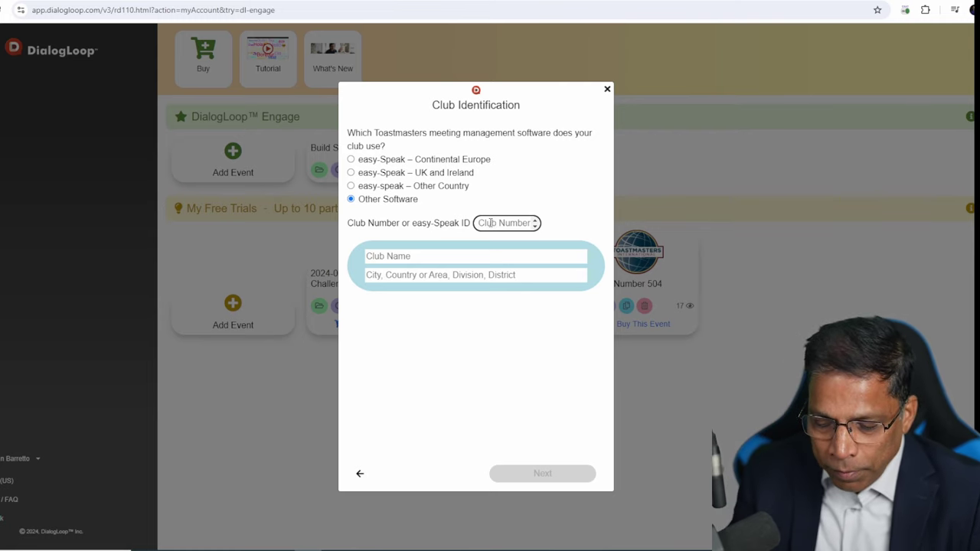
pyautogui.write('2865')
pyautogui.click(428, 256)
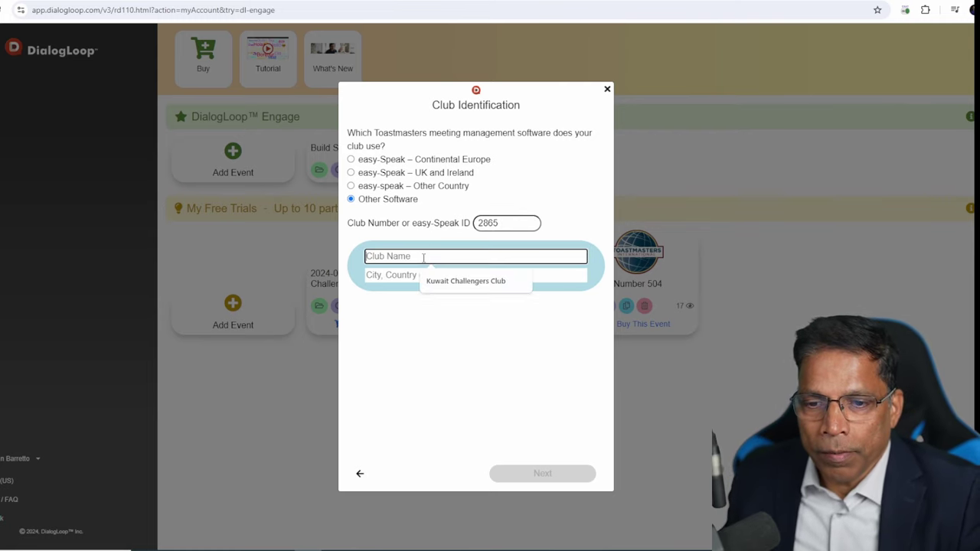
pyautogui.click(460, 281)
pyautogui.click(417, 276)
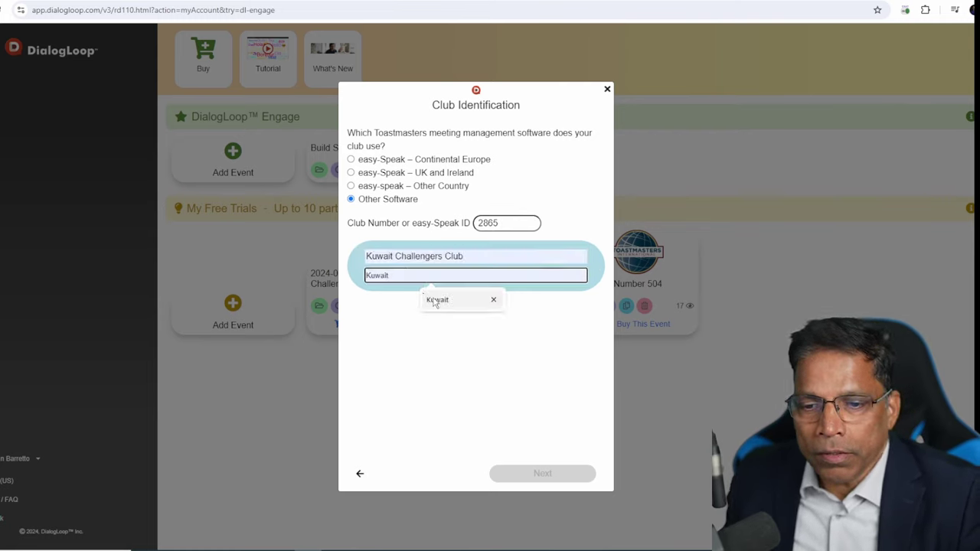
pyautogui.click(429, 300)
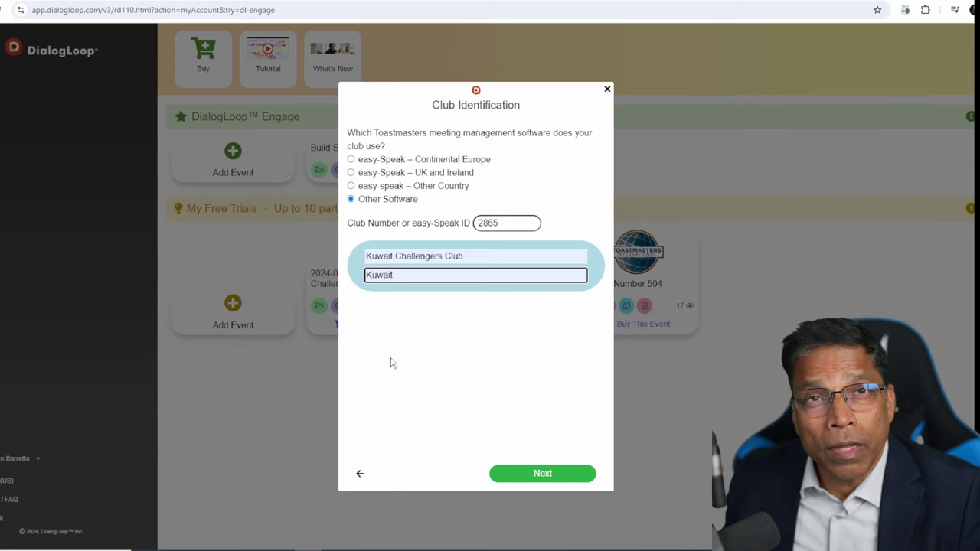
# Set the meeting date to 5 August 2024 and create the event.
pyautogui.click(527, 476)
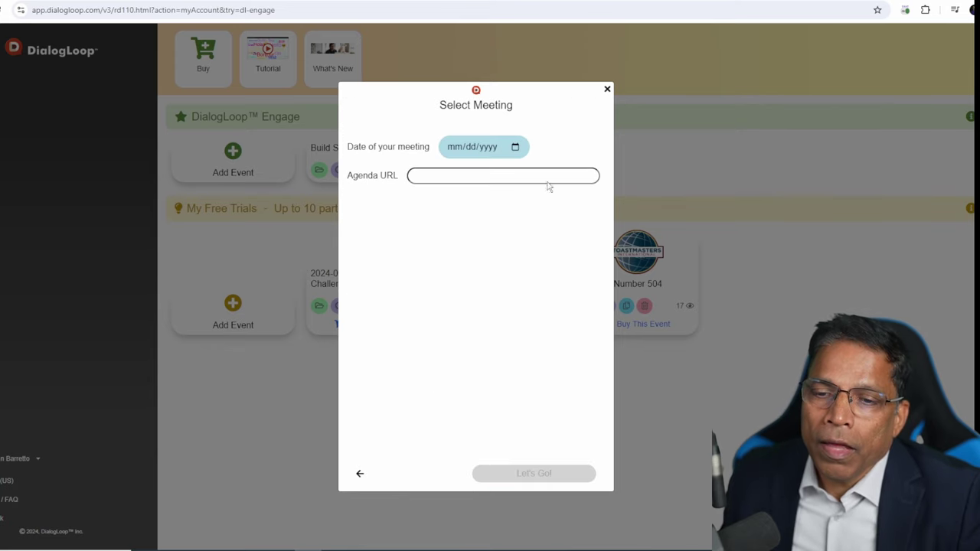
pyautogui.click(516, 146)
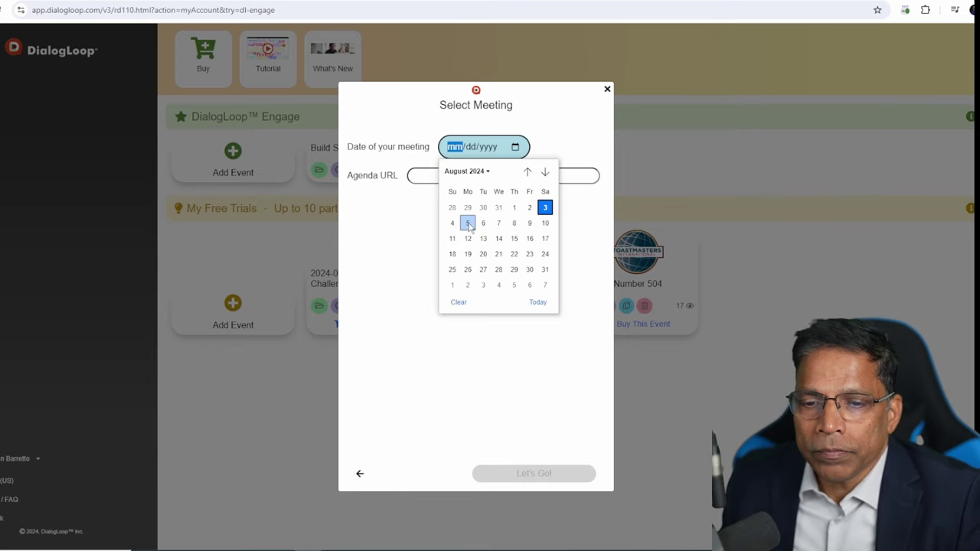
pyautogui.click(466, 221)
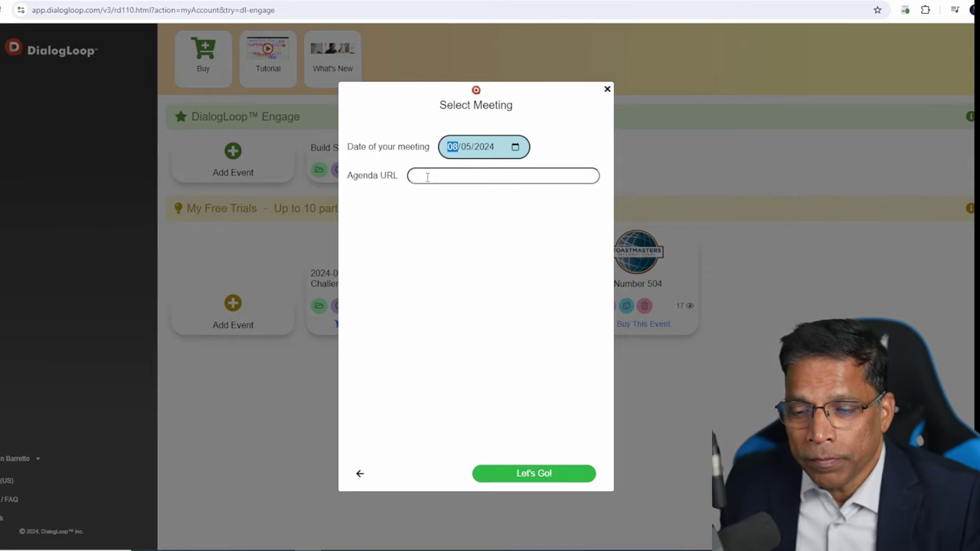
pyautogui.click(539, 476)
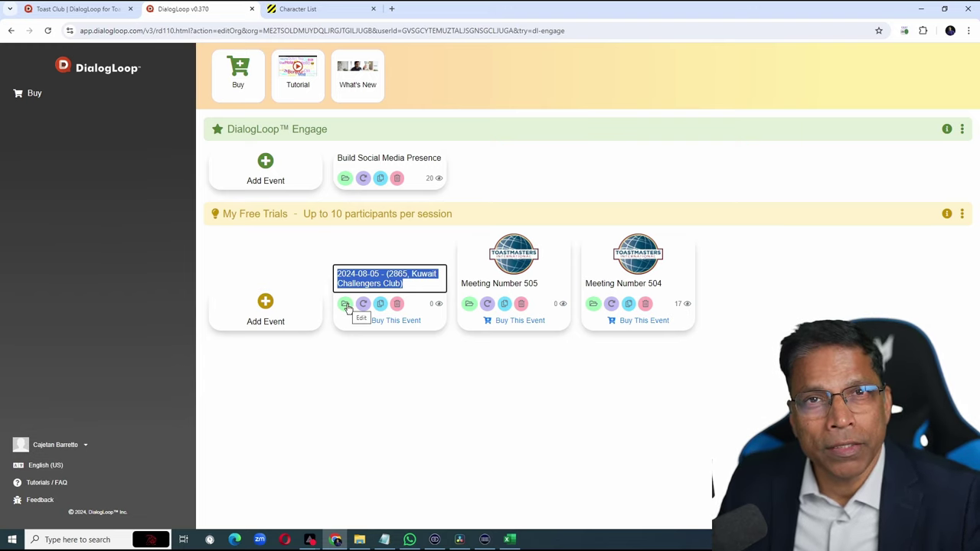
# Open the 2024-08-05 event's landing page and use the online-meetings group photo as header image.
pyautogui.click(345, 304)
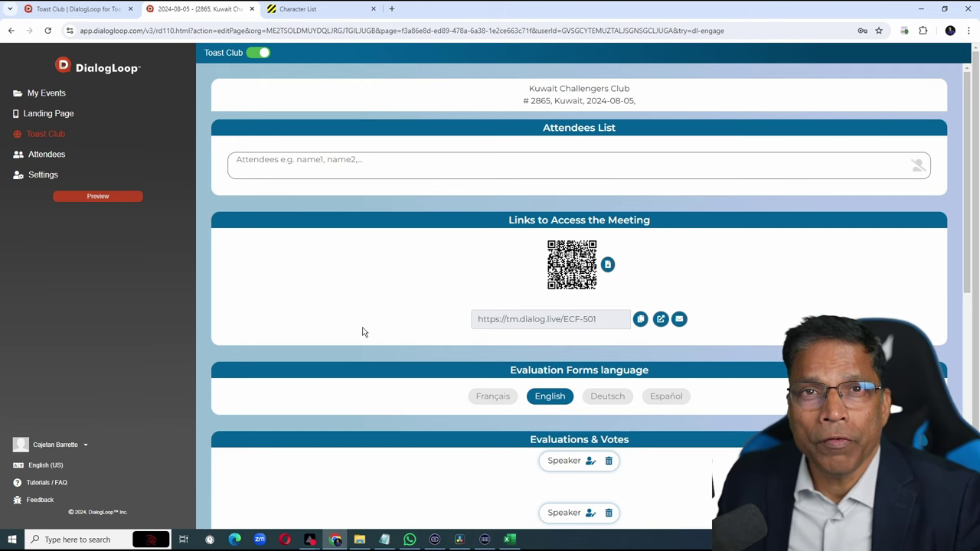
pyautogui.click(59, 117)
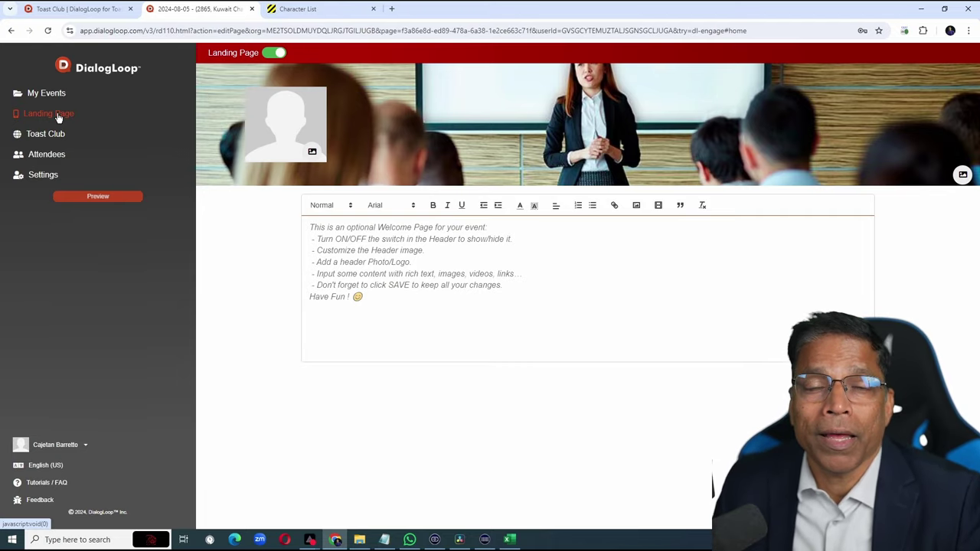
pyautogui.click(963, 174)
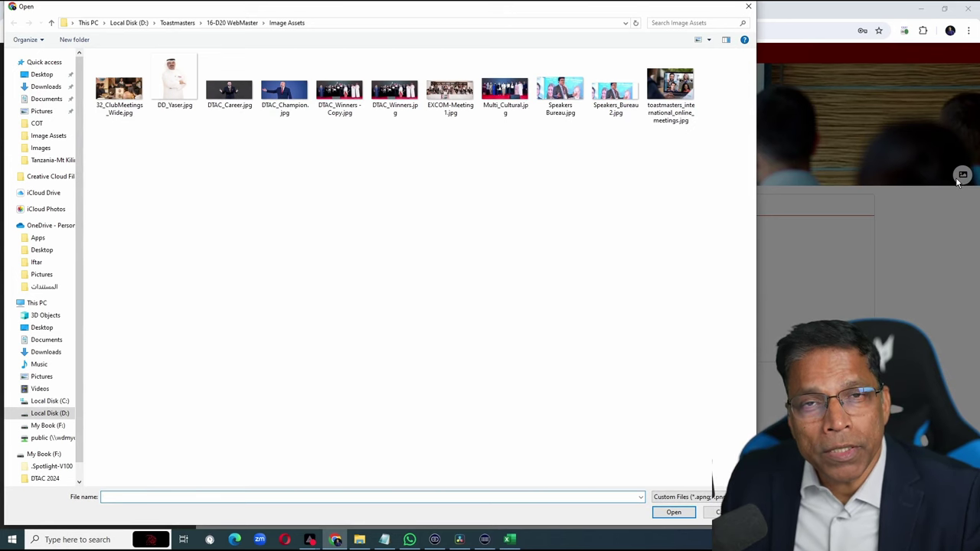
pyautogui.doubleClick(670, 92)
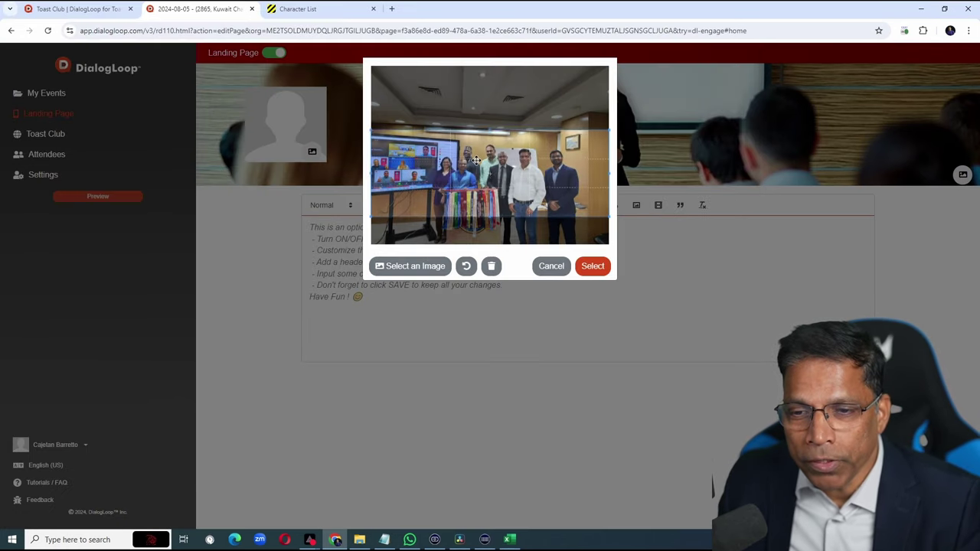
pyautogui.click(594, 267)
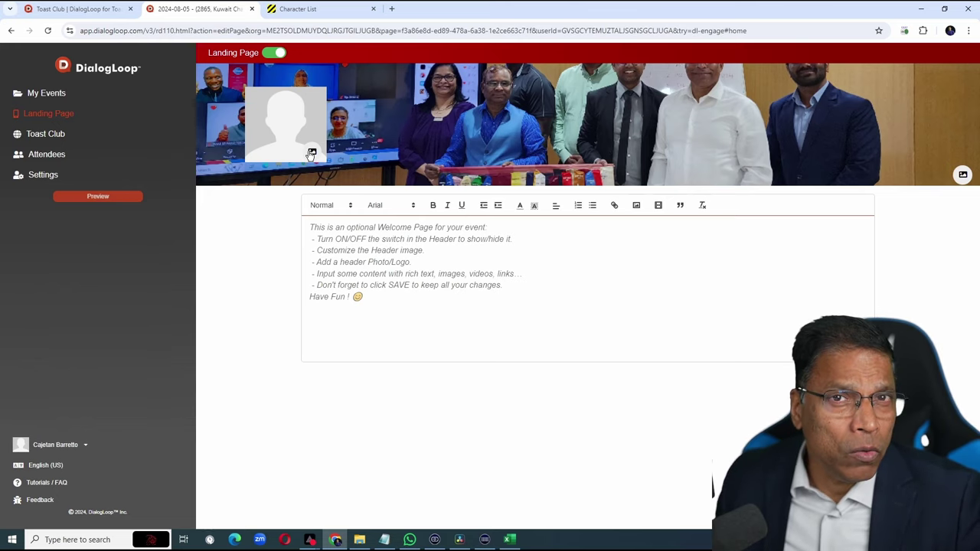
# Use the Toastmasters logo as the landing page header logo.
pyautogui.click(312, 154)
pyautogui.click(675, 512)
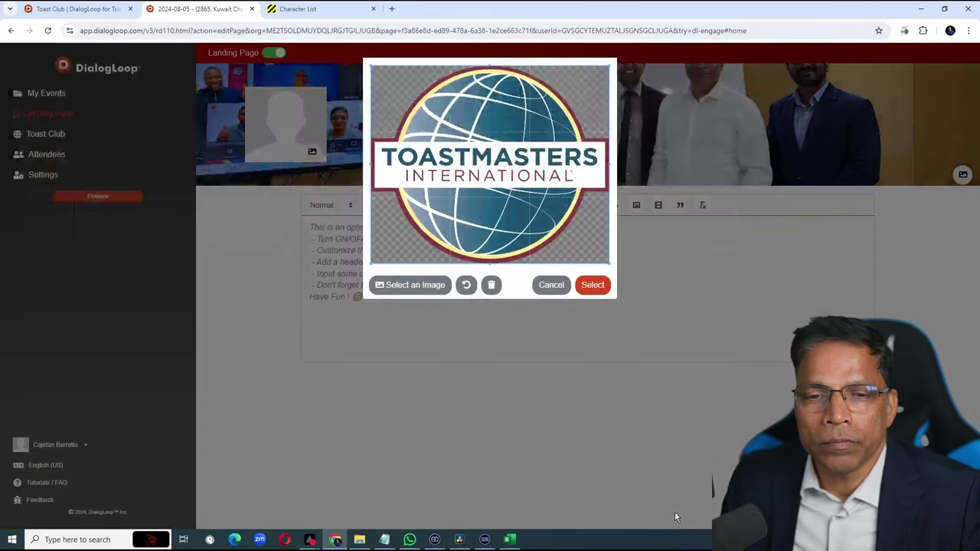
pyautogui.click(592, 285)
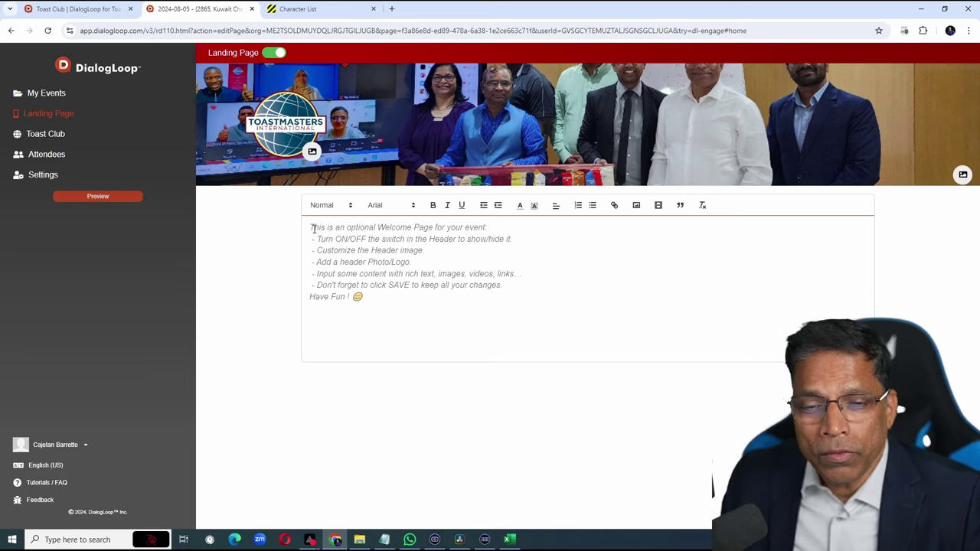
# Paste the Kuwait Challengers welcome text, with a bold first line and an italic second paragraph.
pyautogui.click(313, 228)
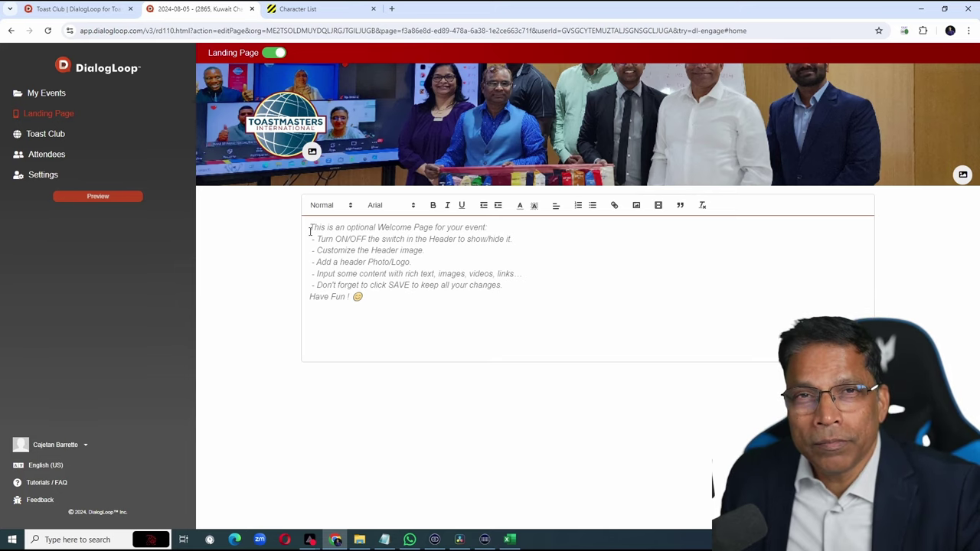
pyautogui.write('Welcome to Kuwait Challengers Toastmasters Club.  We constantly strive to provide innovative tools to our club members to develop their communication and leadership skills. When requested to do so, please provide your valuable feedback to our speakers to help them improve.  Thank you!!')
pyautogui.click(314, 239)
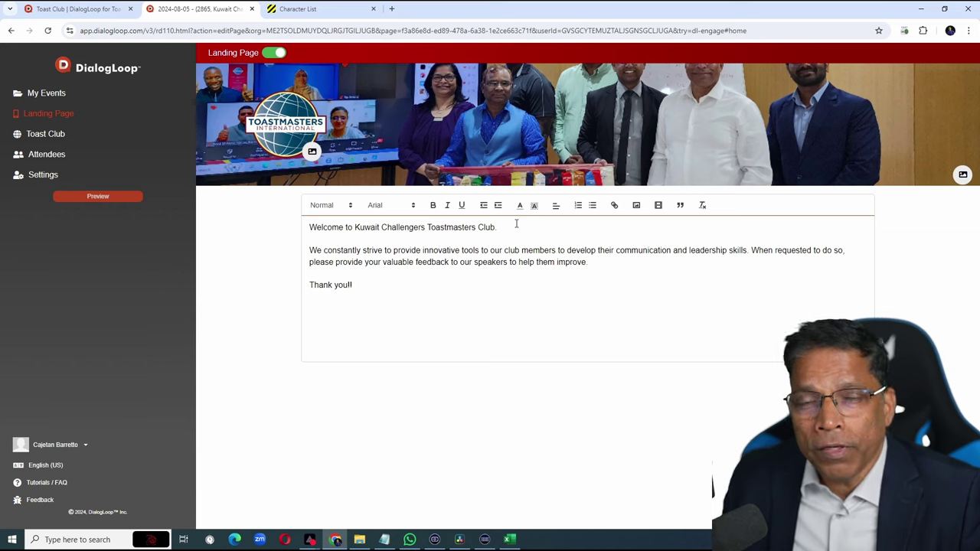
pyautogui.moveTo(515, 227); pyautogui.dragTo(308, 227)
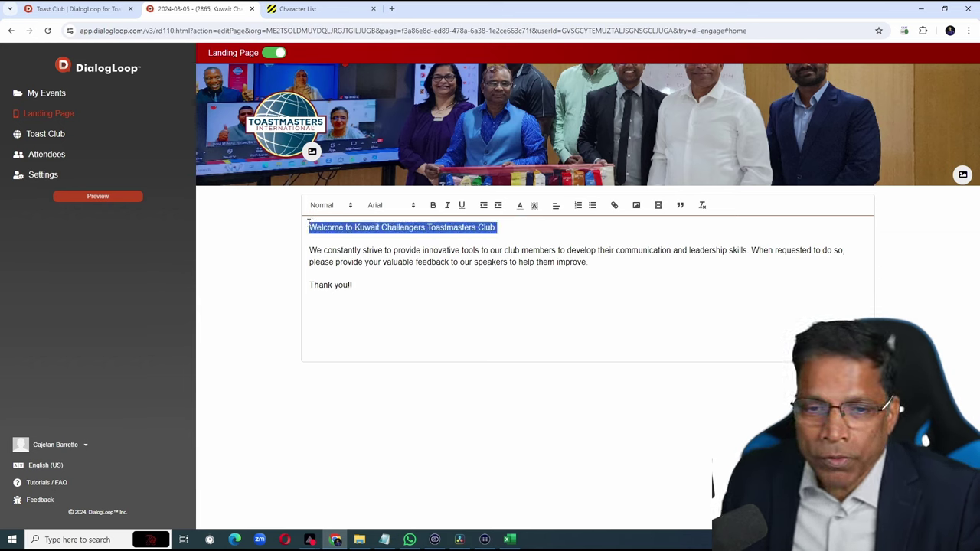
pyautogui.click(433, 206)
pyautogui.moveTo(605, 263); pyautogui.dragTo(305, 253)
pyautogui.click(447, 205)
pyautogui.click(587, 349)
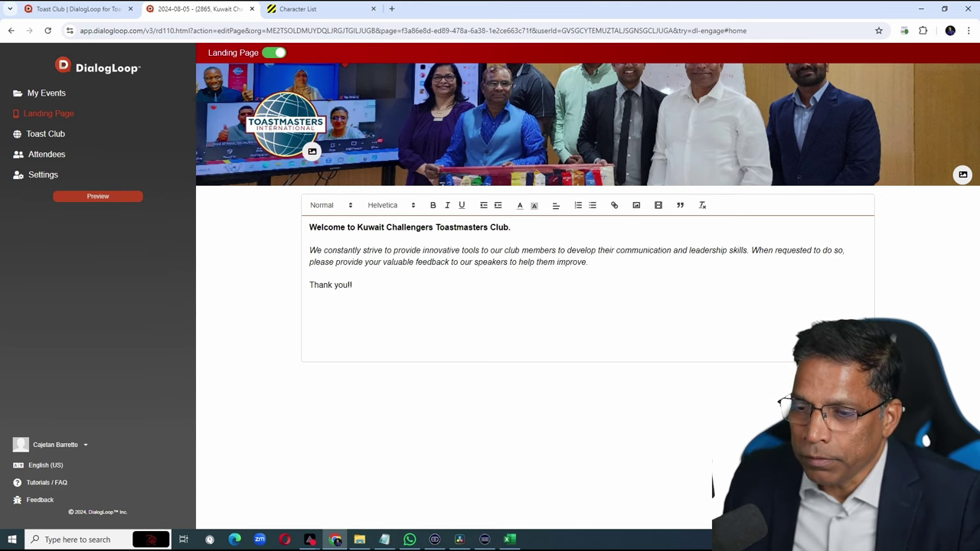
# Open the event's Toast Club page and add the first attendee by pasted full name.
pyautogui.click(53, 141)
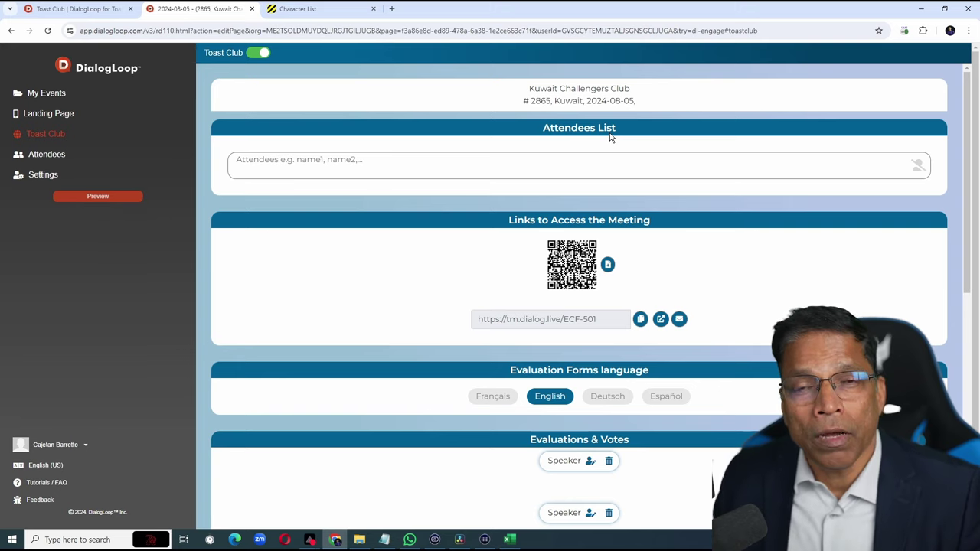
pyautogui.click(314, 174)
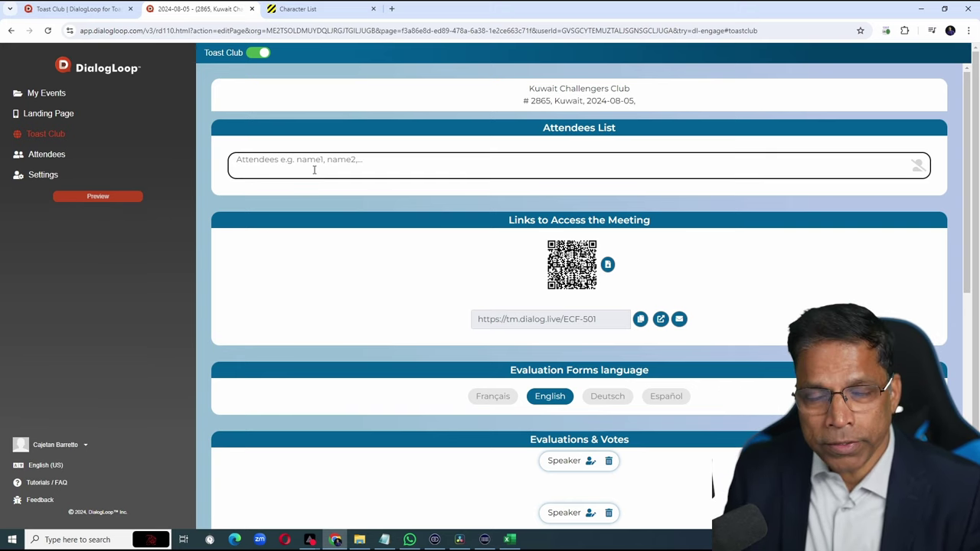
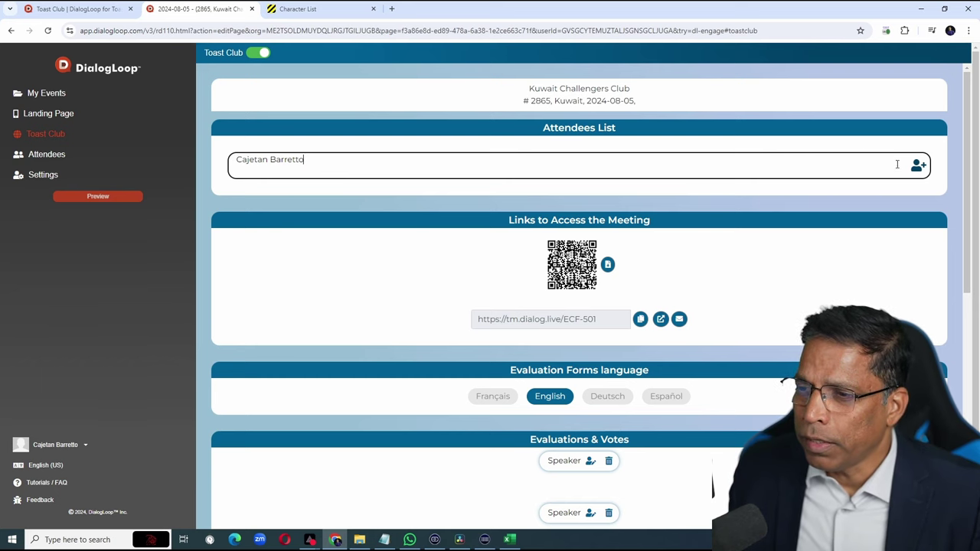
pyautogui.click(918, 167)
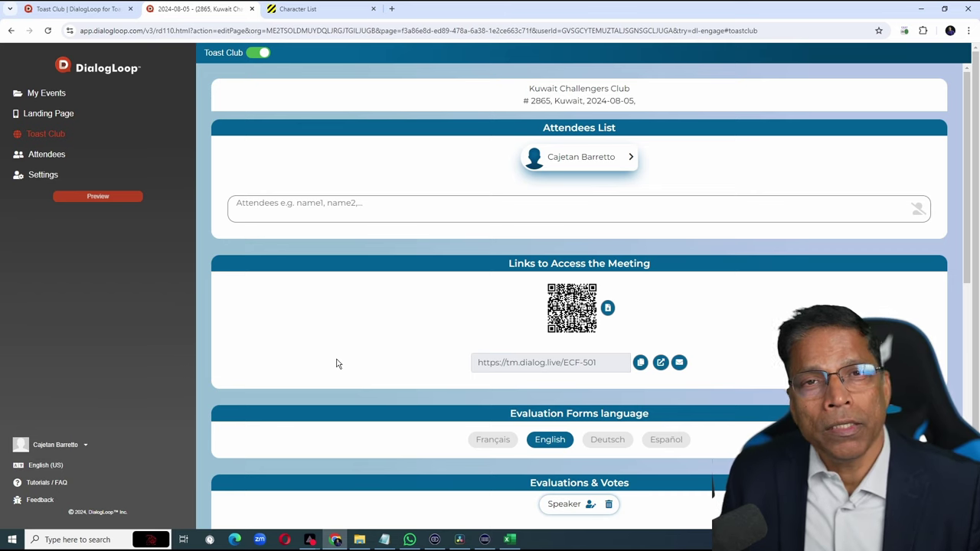
# Copy the character names in A1:A11 from the Excel sheet.
pyautogui.hotkey('alt', 'Tab')
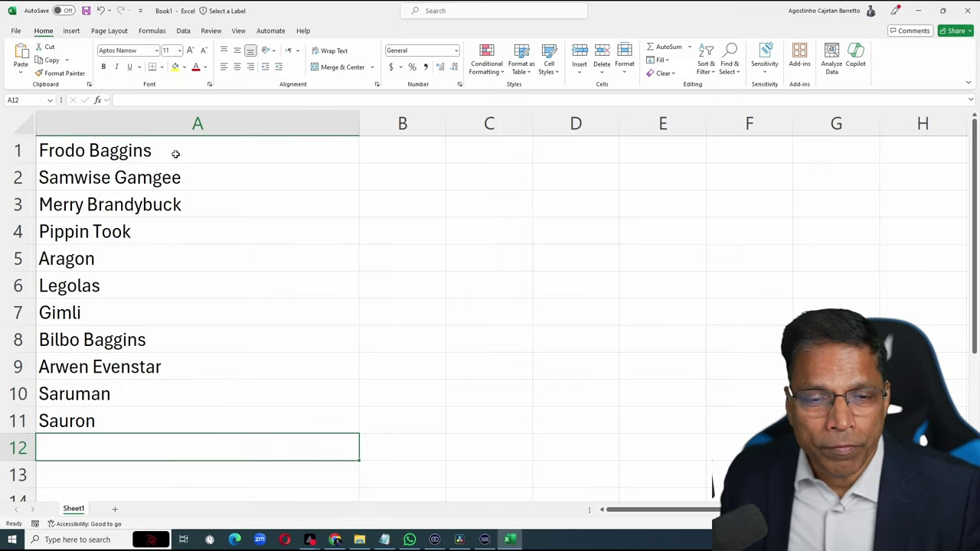
pyautogui.moveTo(176, 153); pyautogui.dragTo(152, 416)
pyautogui.hotkey('ctrl', 'c')
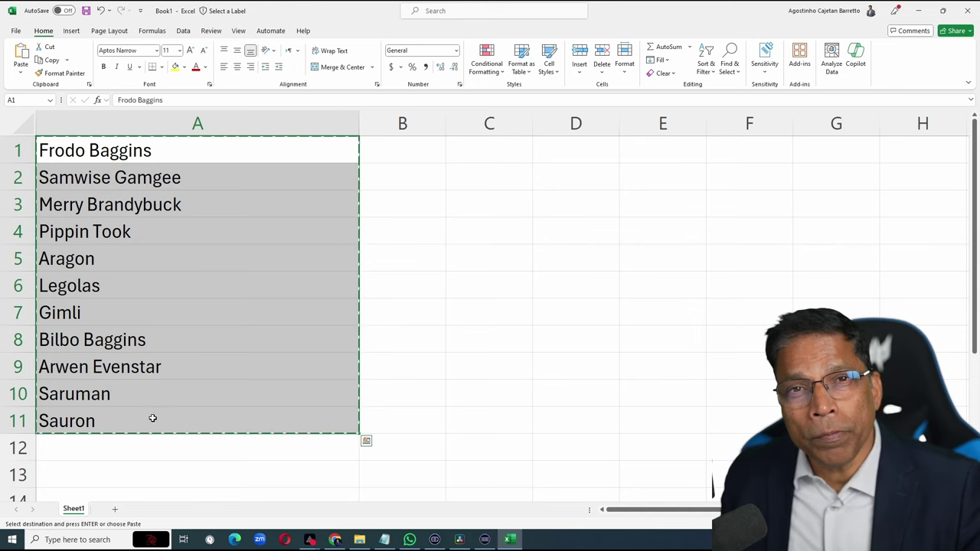
pyautogui.click(332, 541)
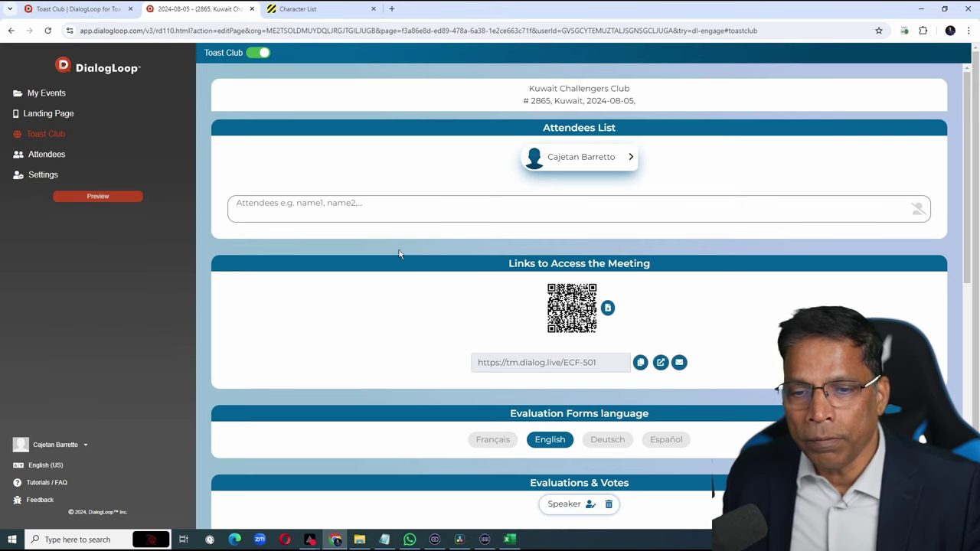
# Paste the eleven names, Frodo Baggins through Sauron, into Attendees and add them all.
pyautogui.click(256, 203)
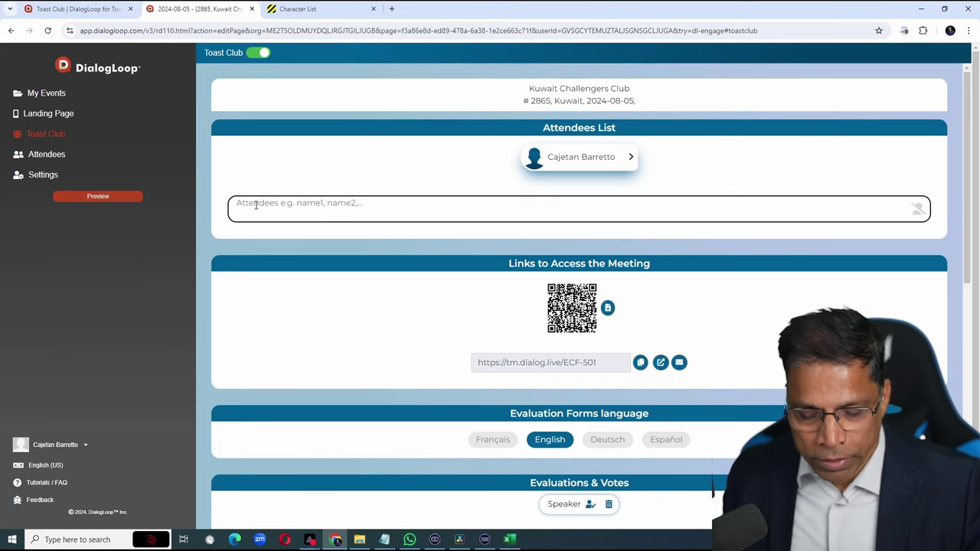
pyautogui.hotkey('ctrl', 'v')
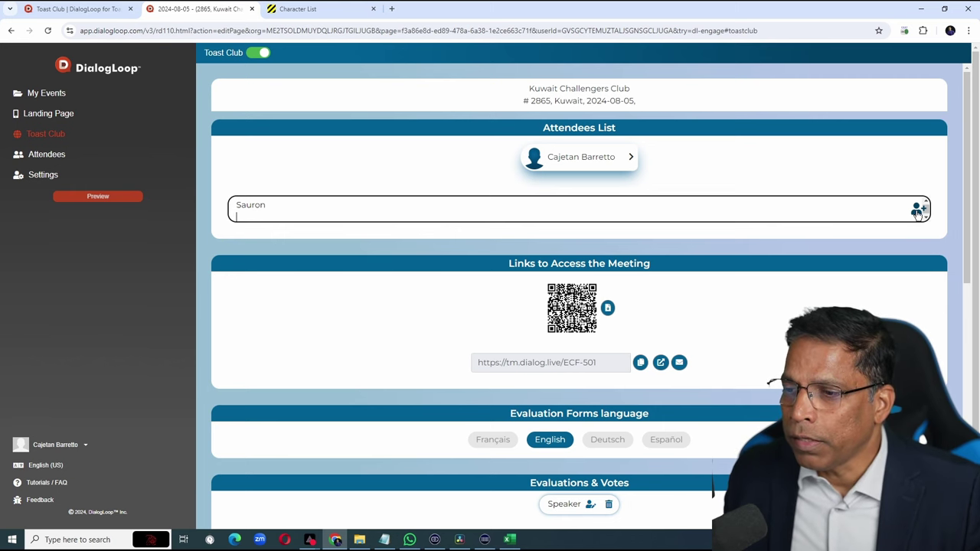
pyautogui.click(918, 211)
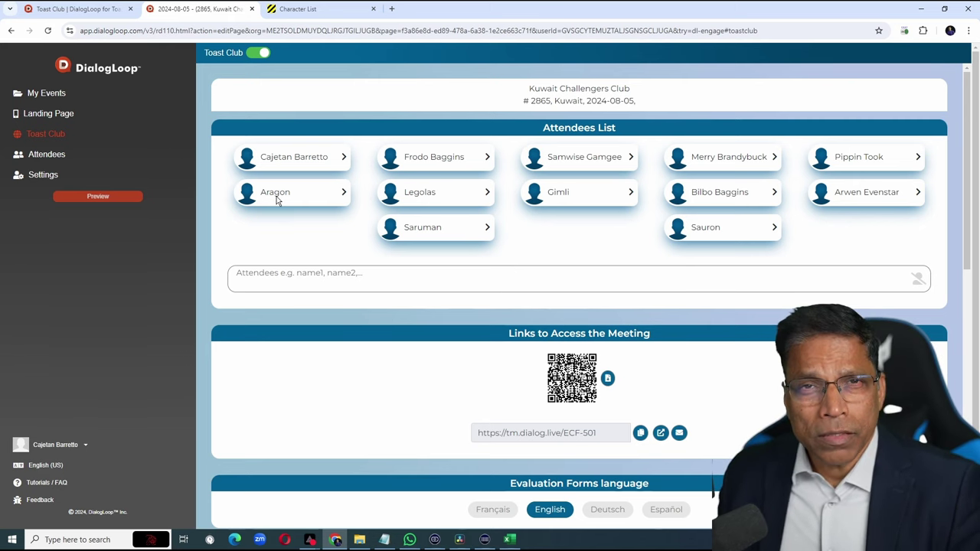
# Give an attendee card a pasted profile photo and an e-mail address, then save.
pyautogui.click(295, 160)
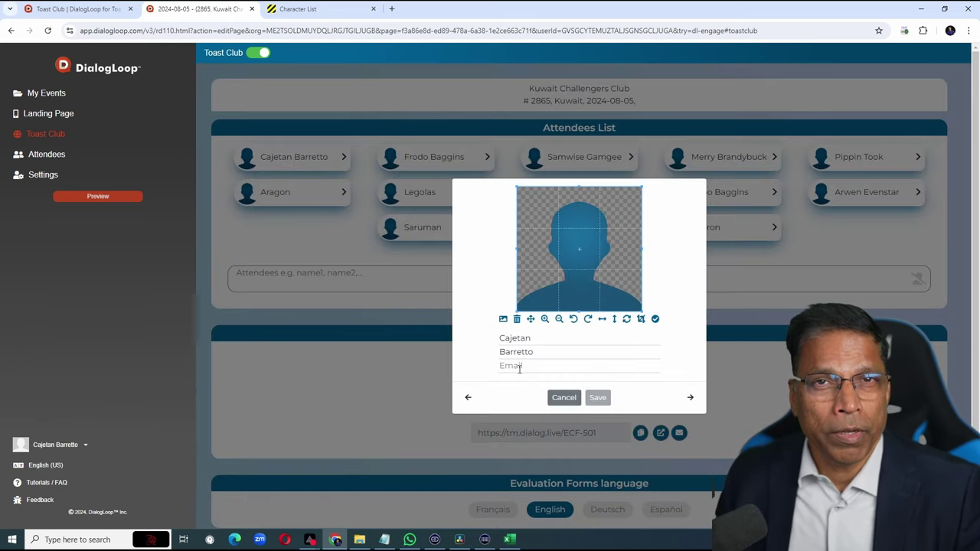
pyautogui.hotkey('ctrl', 'v')
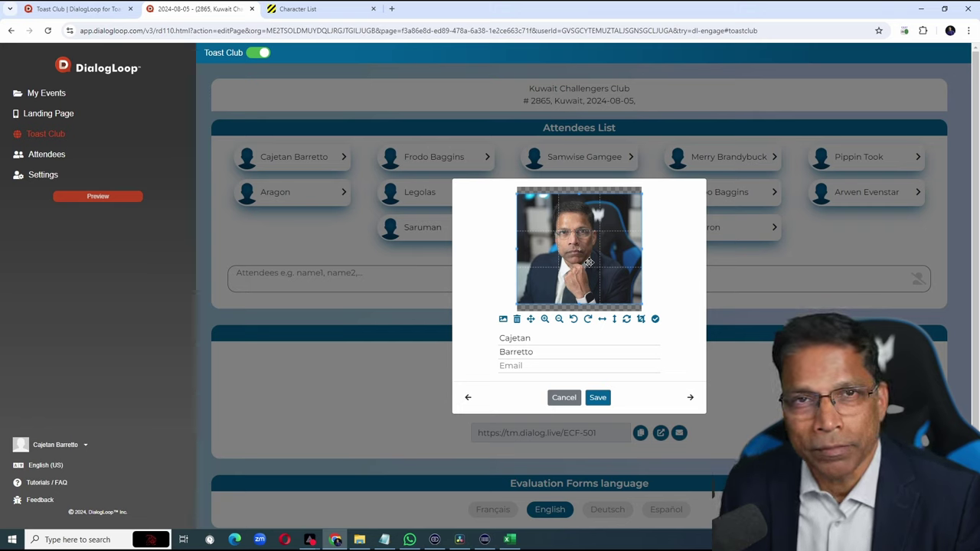
pyautogui.click(500, 365)
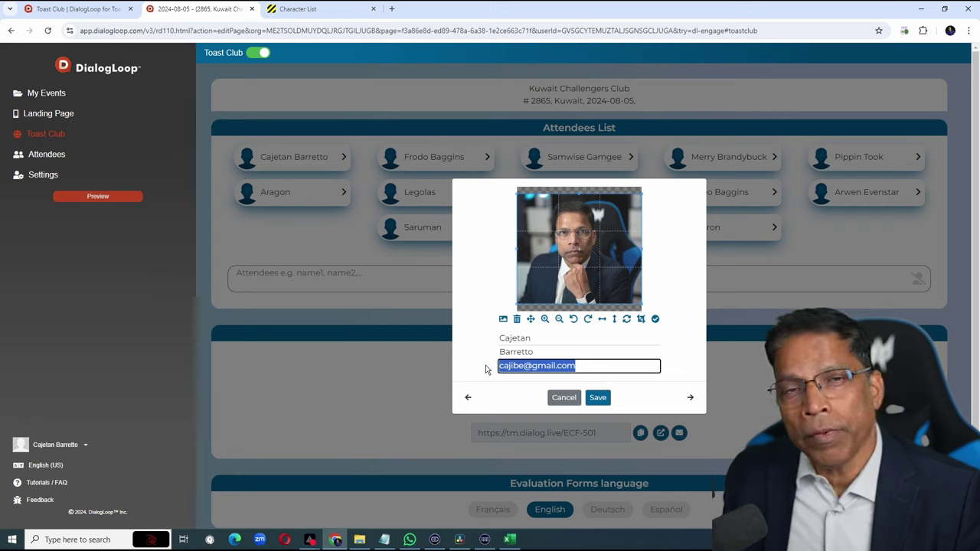
pyautogui.press('Return')
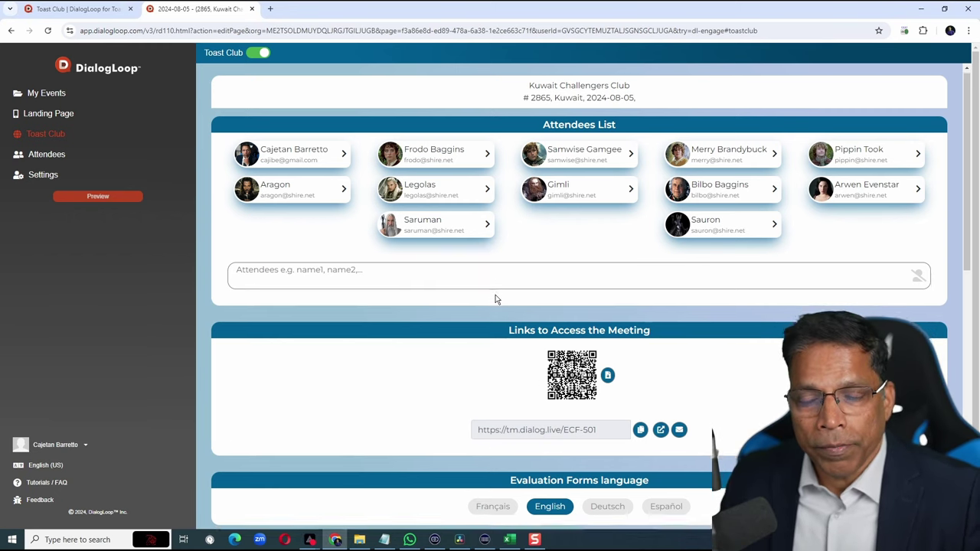
# In Evaluations & Votes, make Arwen Evenstar speaker 1 and Frodo Baggins speaker 2.
pyautogui.scroll(-3, 495, 298)
pyautogui.scroll(-2, 494, 304)
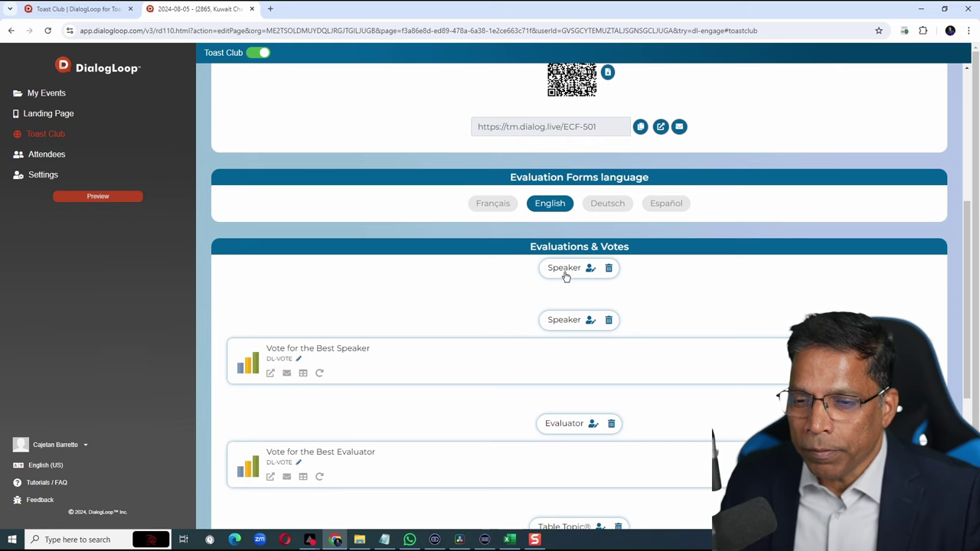
pyautogui.click(566, 274)
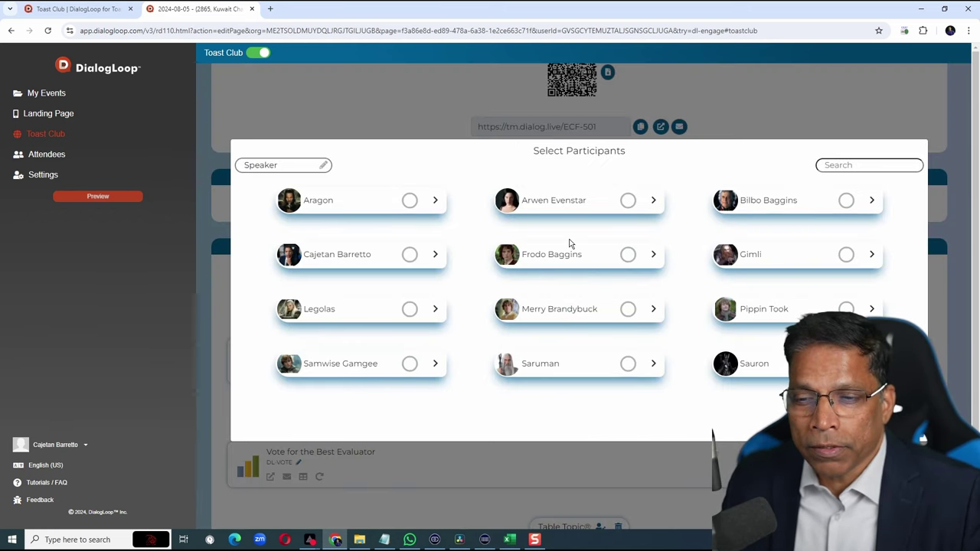
pyautogui.click(629, 202)
pyautogui.click(628, 255)
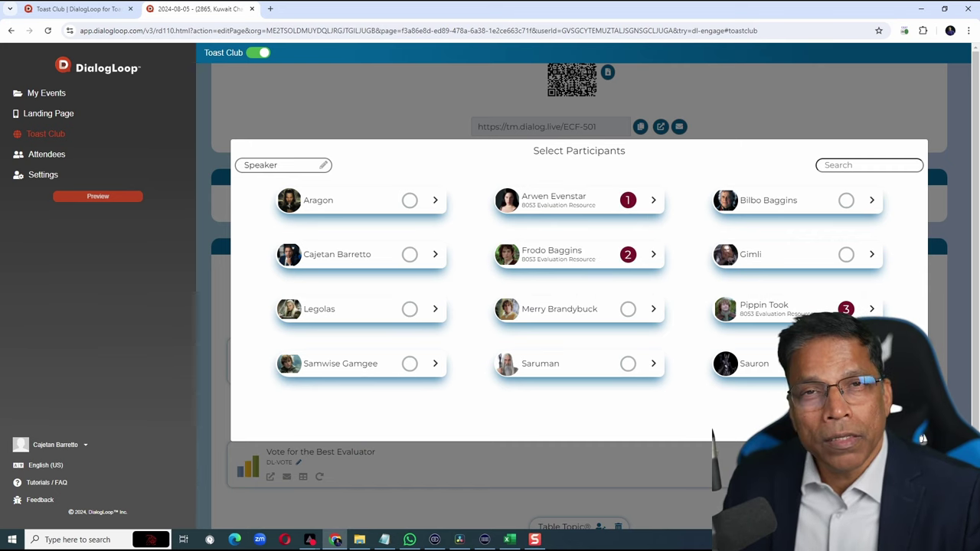
pyautogui.press('Escape')
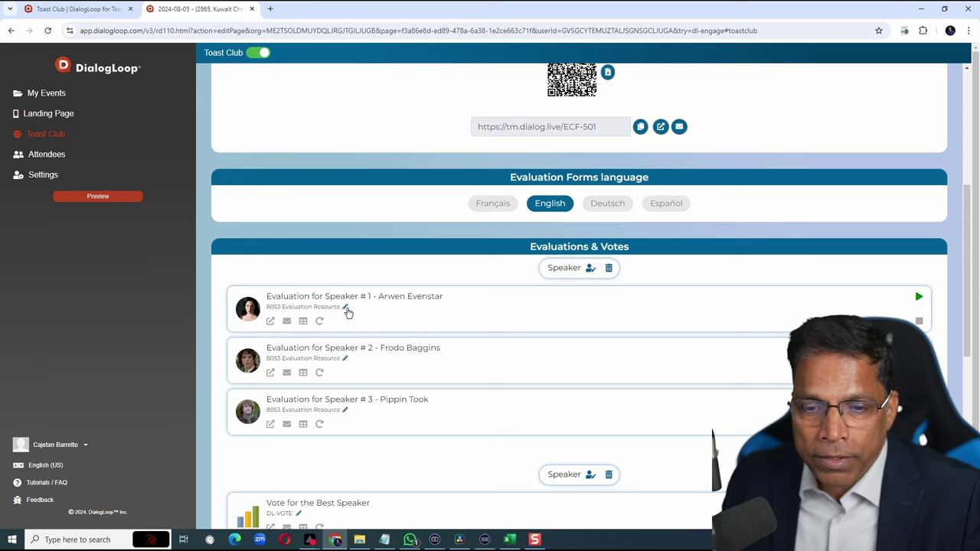
pyautogui.click(346, 308)
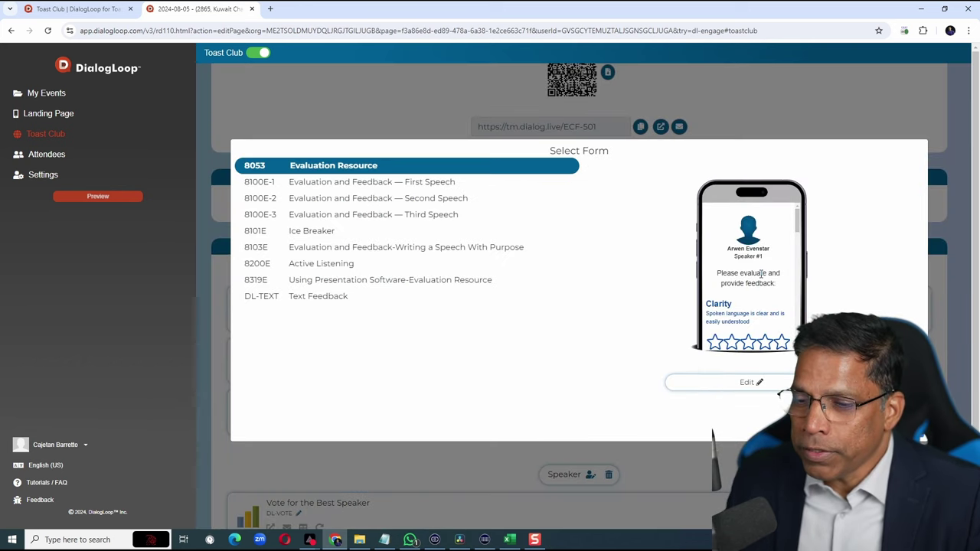
pyautogui.scroll(-4, 762, 276)
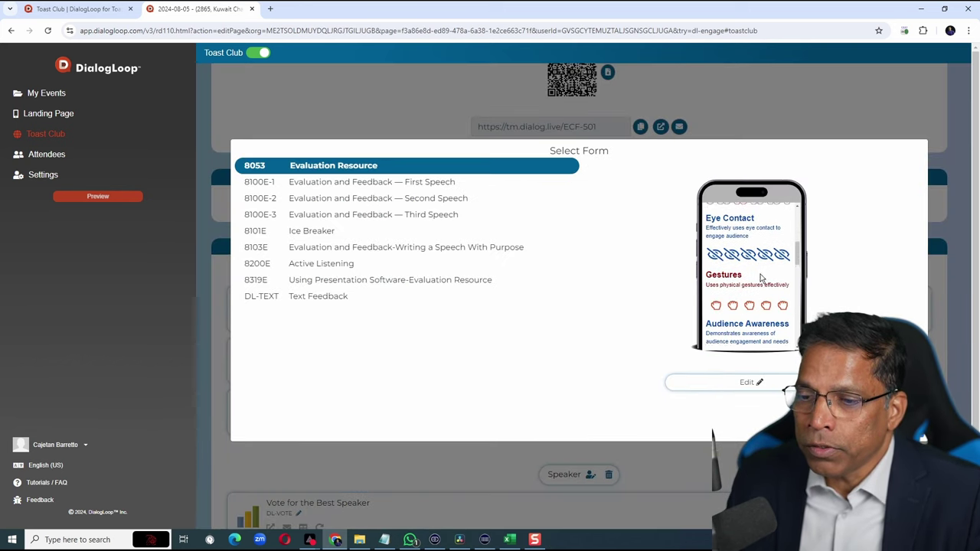
pyautogui.scroll(-2, 760, 275)
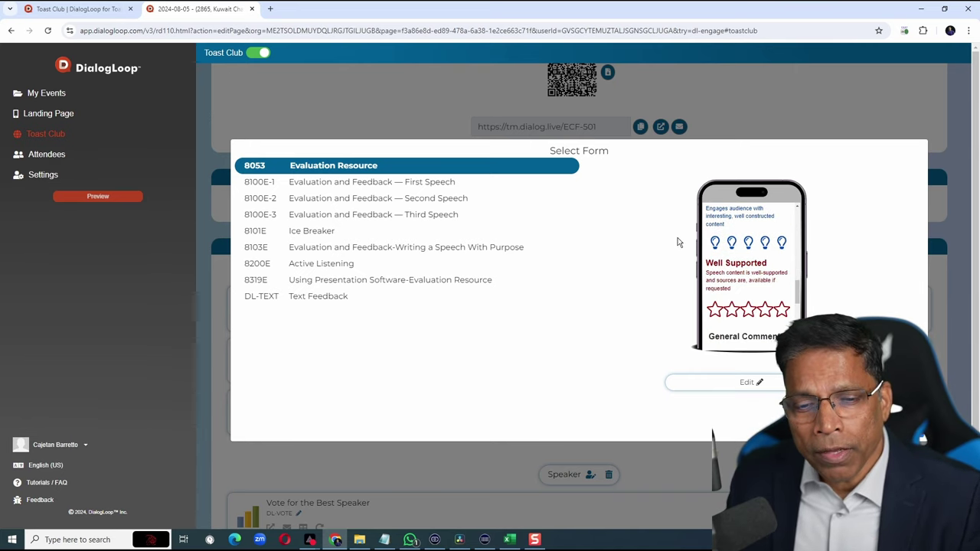
pyautogui.click(305, 301)
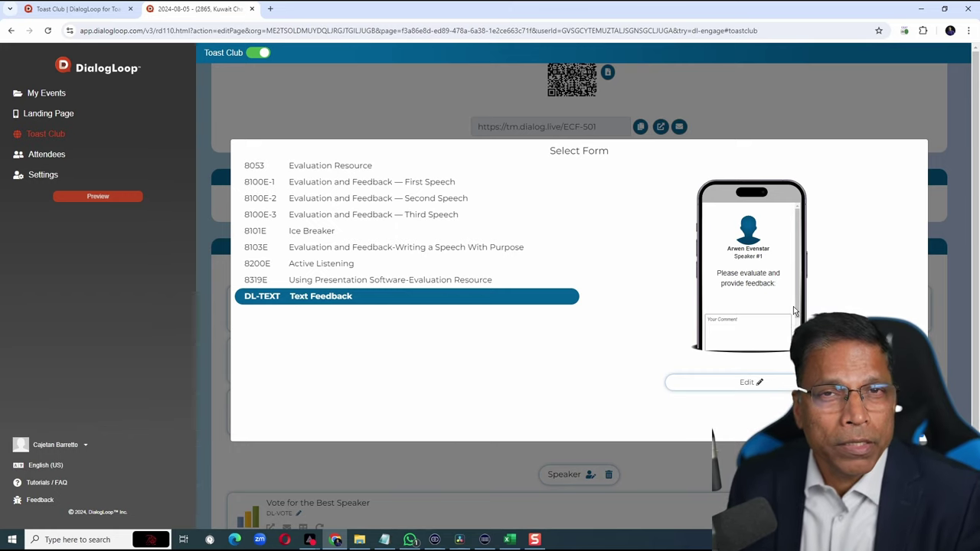
pyautogui.click(347, 172)
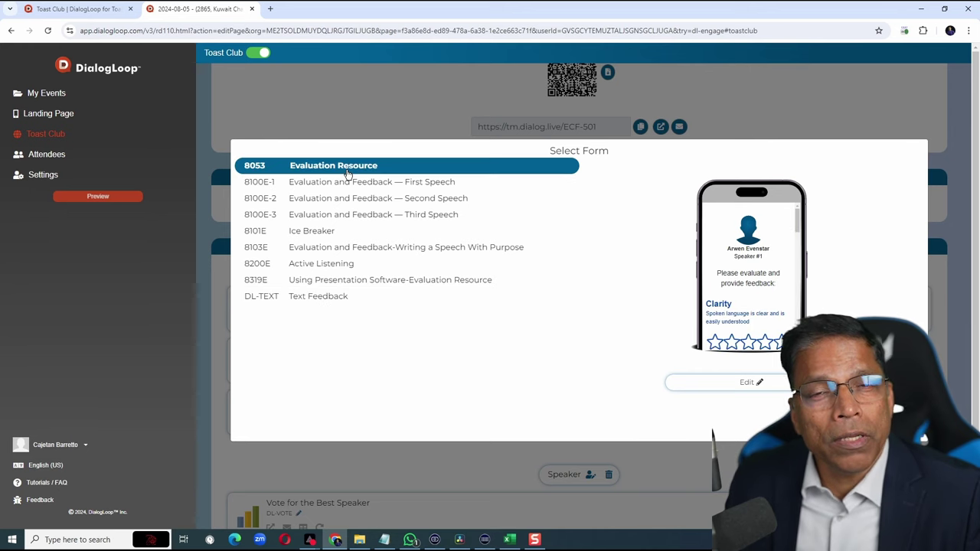
pyautogui.click(349, 174)
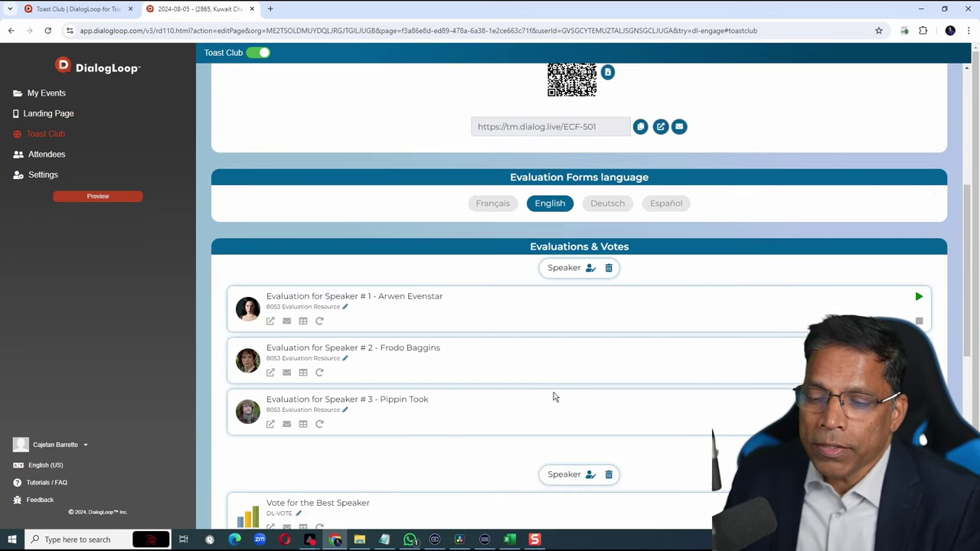
# Pick Arwen Evenstar, Frodo Baggins and Pippin Took as speakers #1 to #3 in the Speaker picker.
pyautogui.scroll(-1, 550, 394)
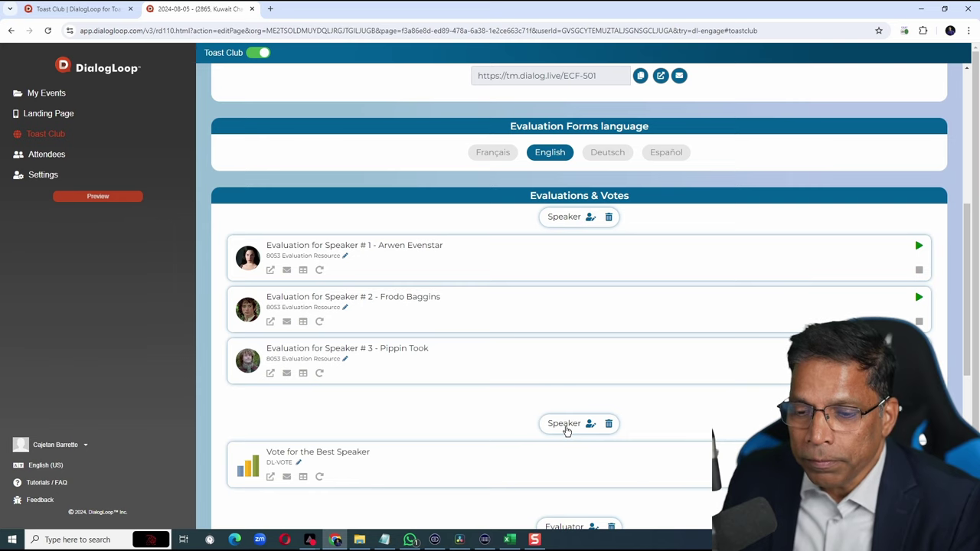
pyautogui.click(566, 429)
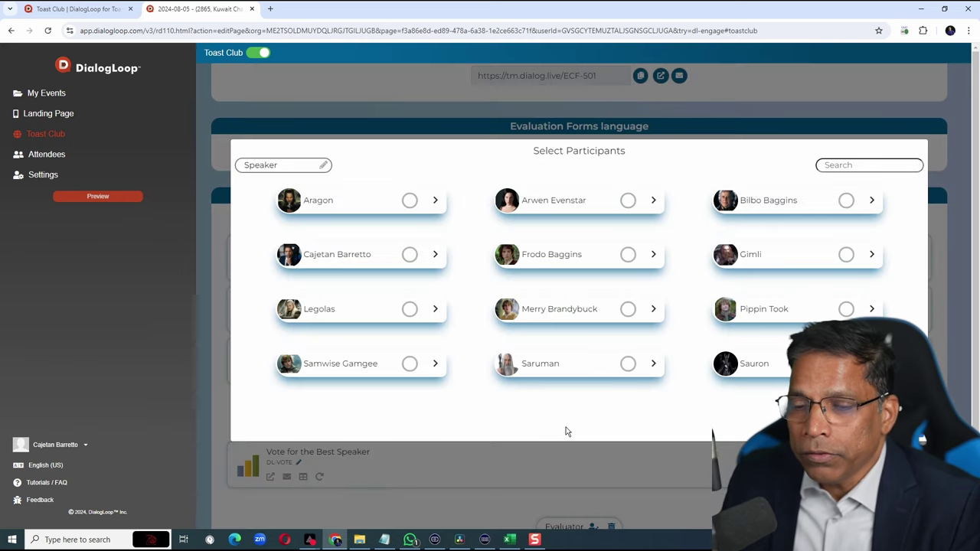
pyautogui.click(628, 200)
pyautogui.click(628, 254)
pyautogui.click(846, 308)
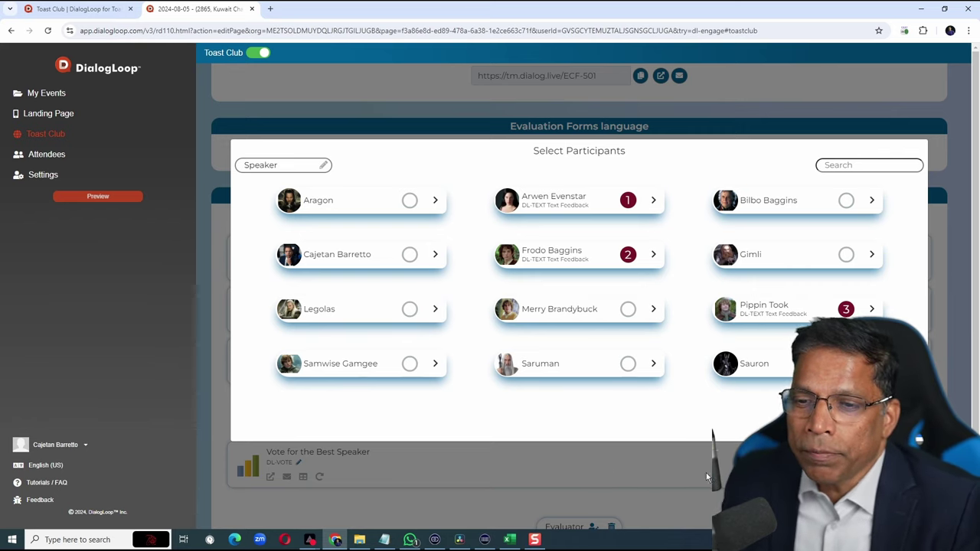
pyautogui.click(630, 204)
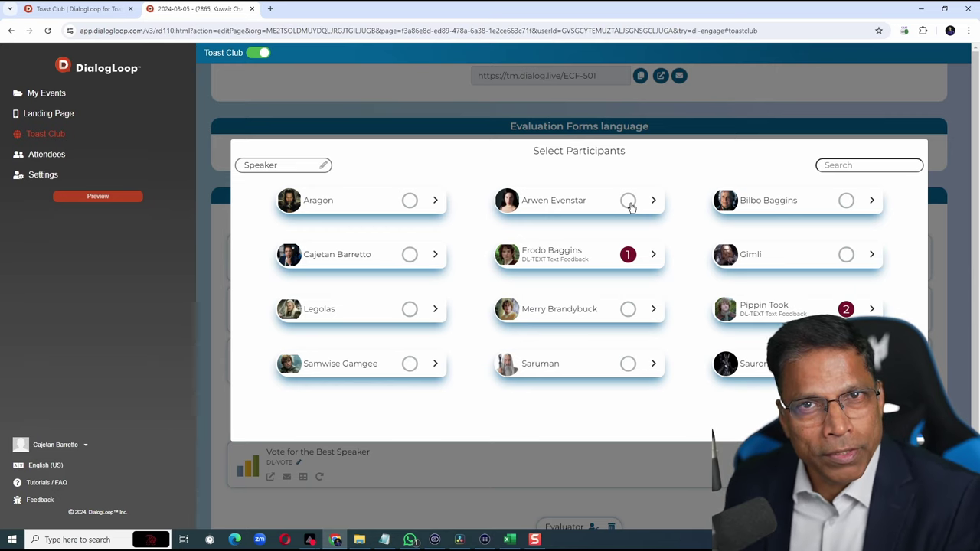
pyautogui.click(630, 204)
pyautogui.scroll(-3, 528, 345)
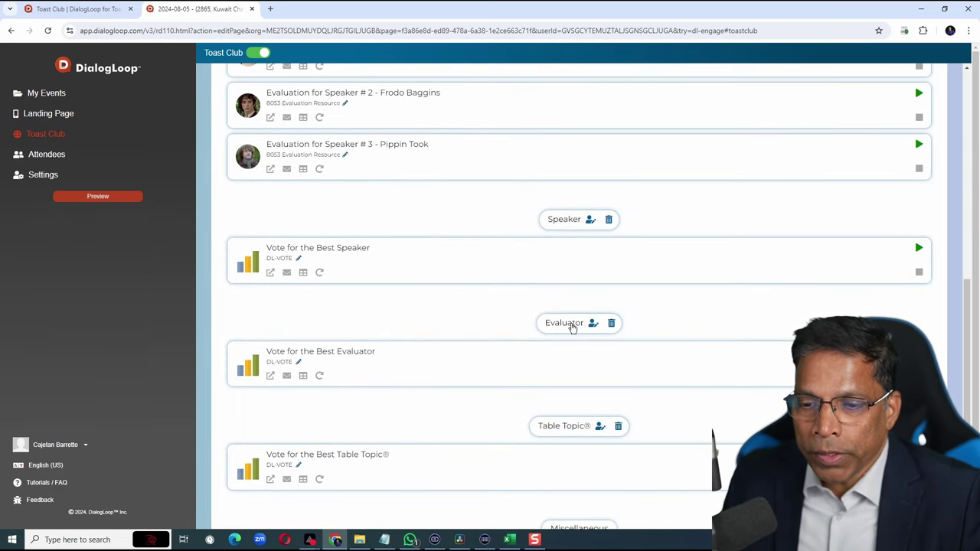
# Tick Aragon, Samwise Gamgee and Sauron as Best Evaluator vote candidates.
pyautogui.click(573, 325)
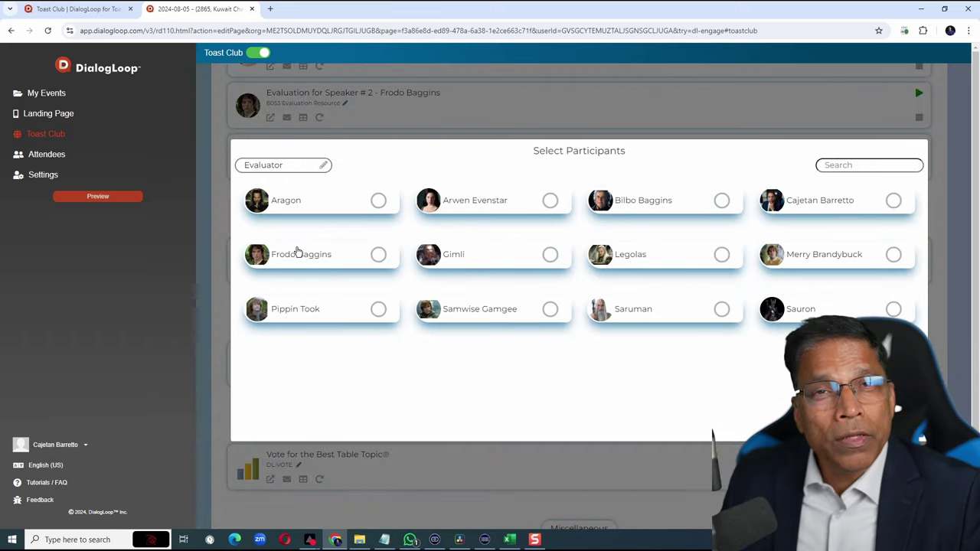
pyautogui.click(378, 200)
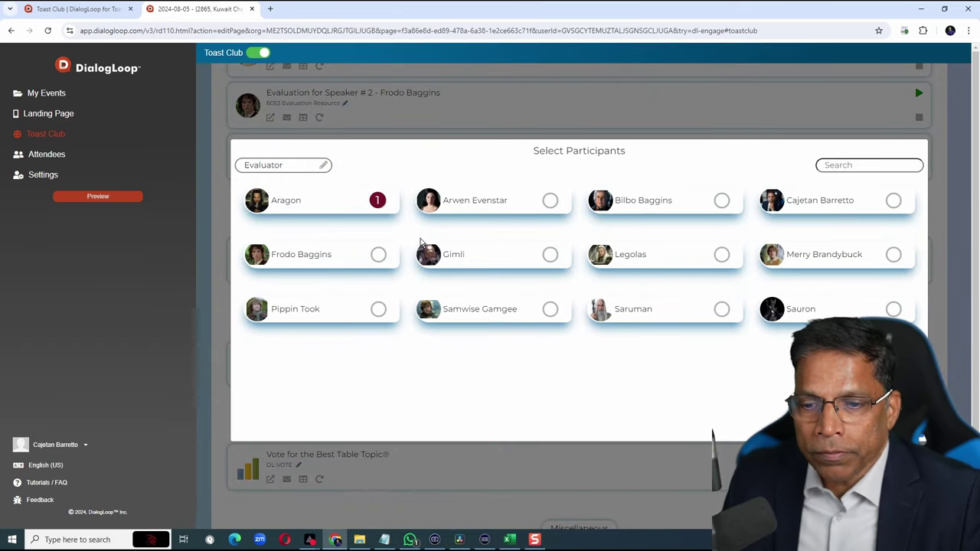
pyautogui.click(549, 309)
pyautogui.click(894, 309)
pyautogui.scroll(-2, 567, 287)
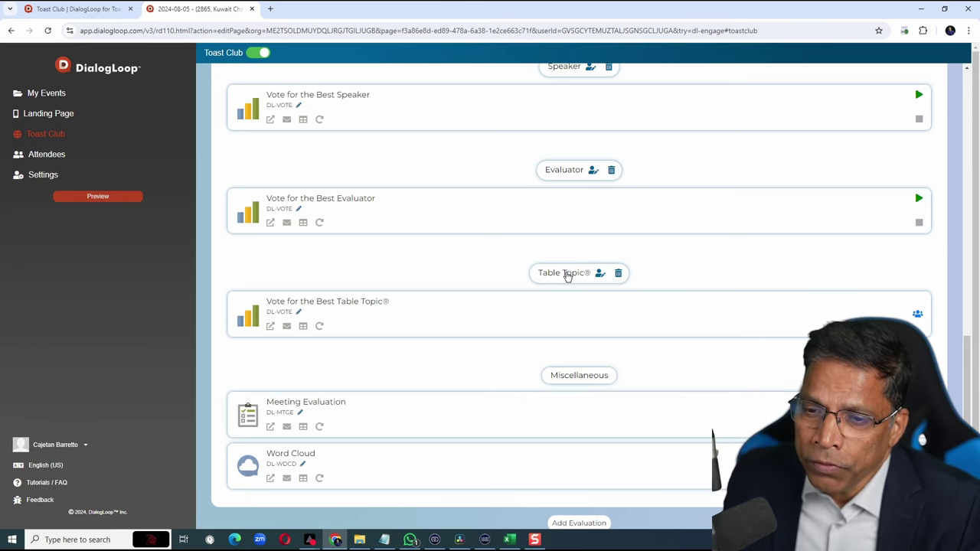
# Add Gimli, Legolas, Merry Brandybuck, Sauron and Samwise Gamgee to the Table Topic® vote and save.
pyautogui.click(565, 274)
pyautogui.click(552, 256)
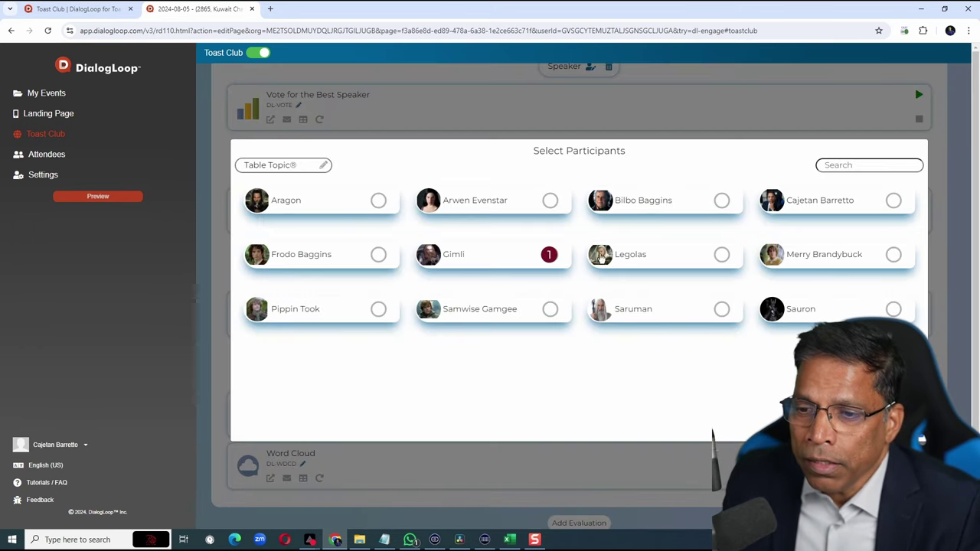
pyautogui.click(721, 255)
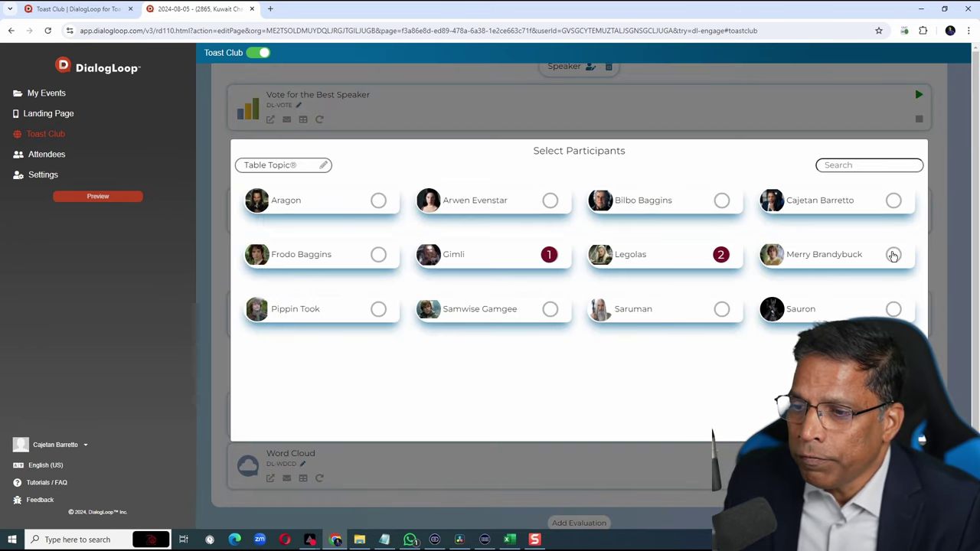
pyautogui.click(893, 255)
pyautogui.click(893, 309)
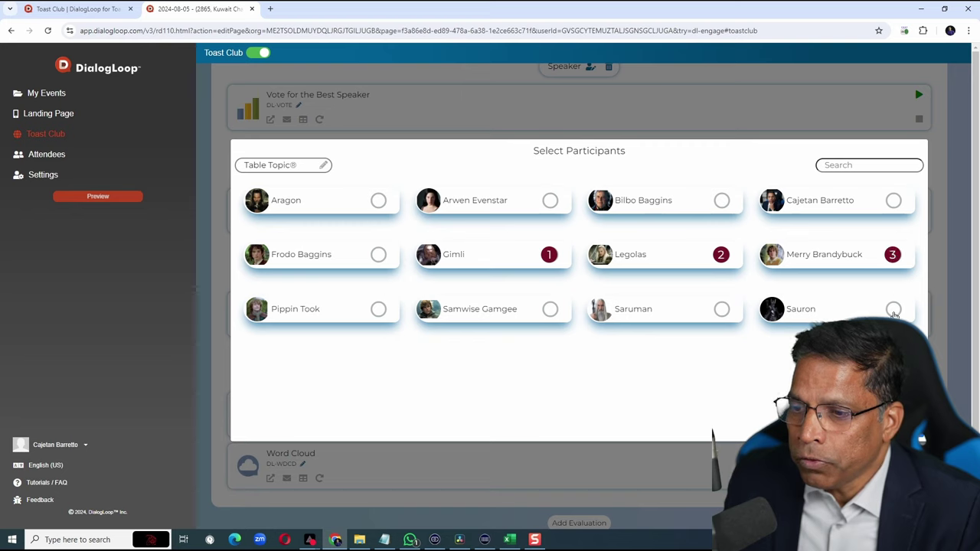
pyautogui.click(550, 310)
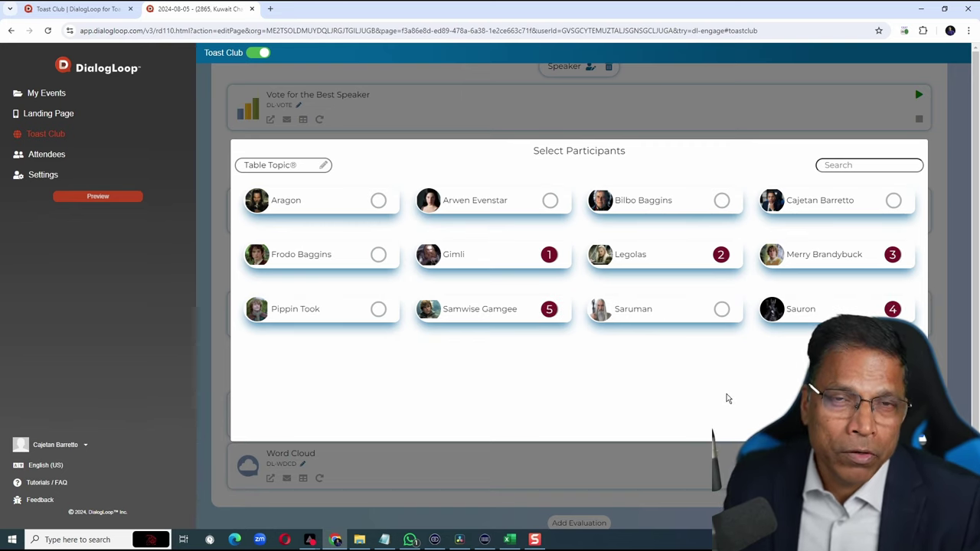
pyautogui.press('Escape')
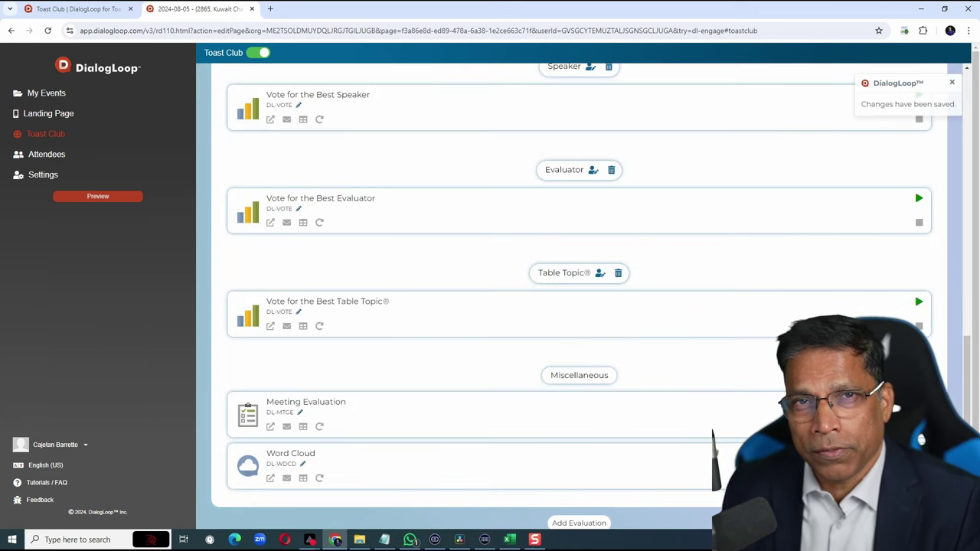
# Zoom the page in so the meeting access link and QR code are clearly visible.
pyautogui.scroll(-1, 473, 398)
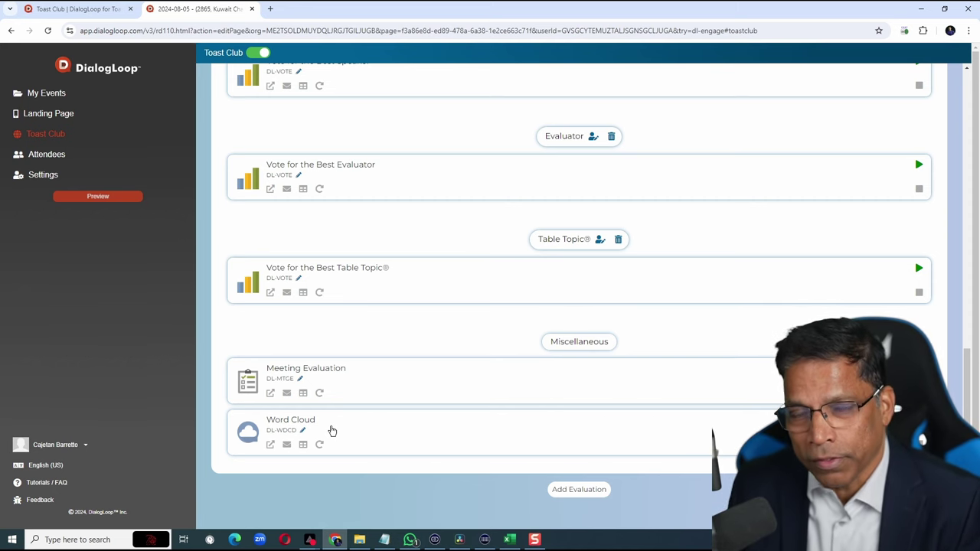
pyautogui.hotkey('ctrl', '+')
pyautogui.hotkey('ctrl', '+')
pyautogui.hotkey('ctrl', '+')
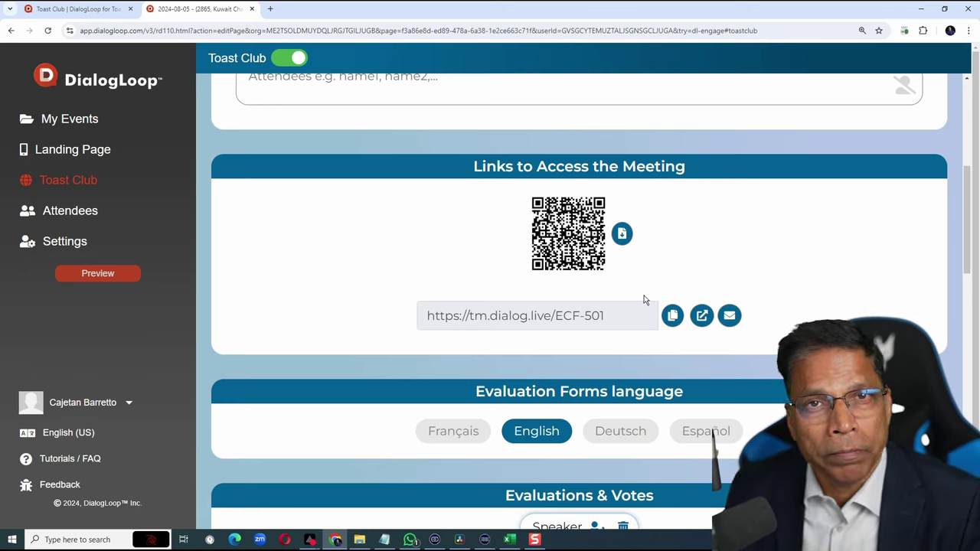
pyautogui.moveTo(612, 317); pyautogui.dragTo(366, 325)
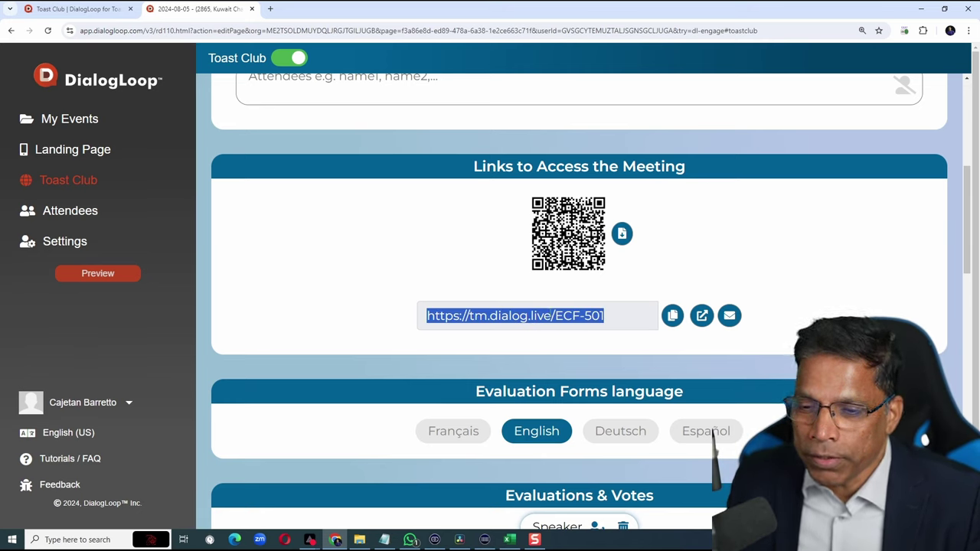
pyautogui.click(672, 317)
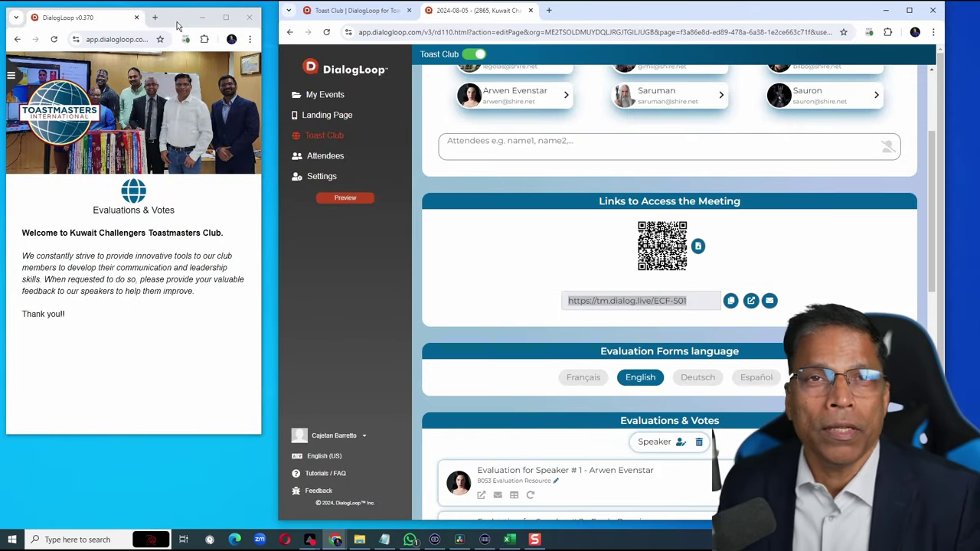
pyautogui.moveTo(176, 27); pyautogui.dragTo(182, 28)
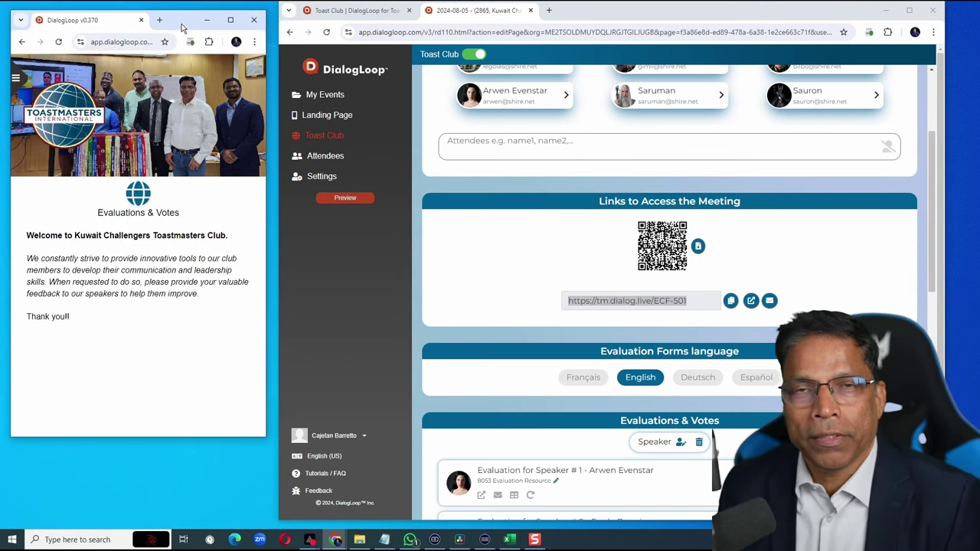
pyautogui.scroll(1, 702, 246)
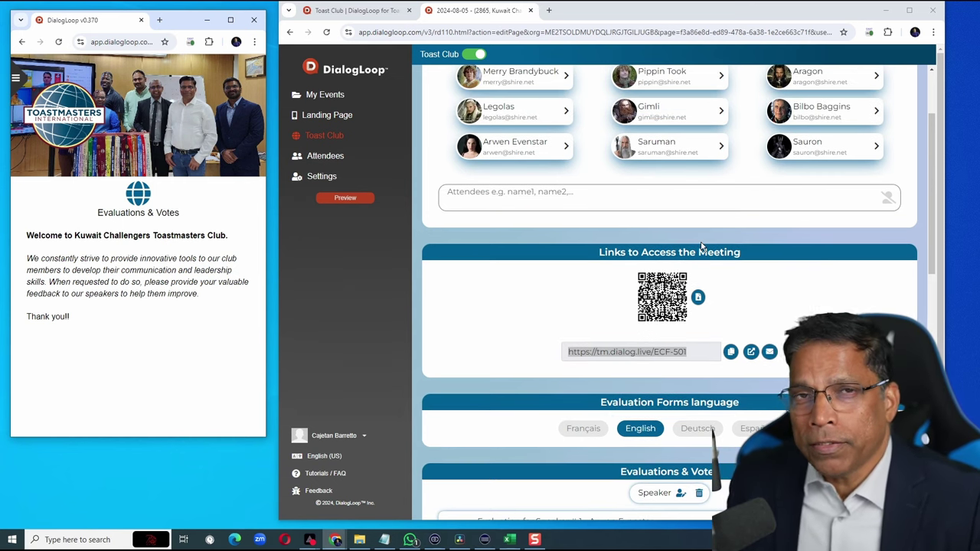
# Start Speaker #1 Arwen Evenstar's evaluation and submit a completed form from the attendee window.
pyautogui.scroll(2, 701, 246)
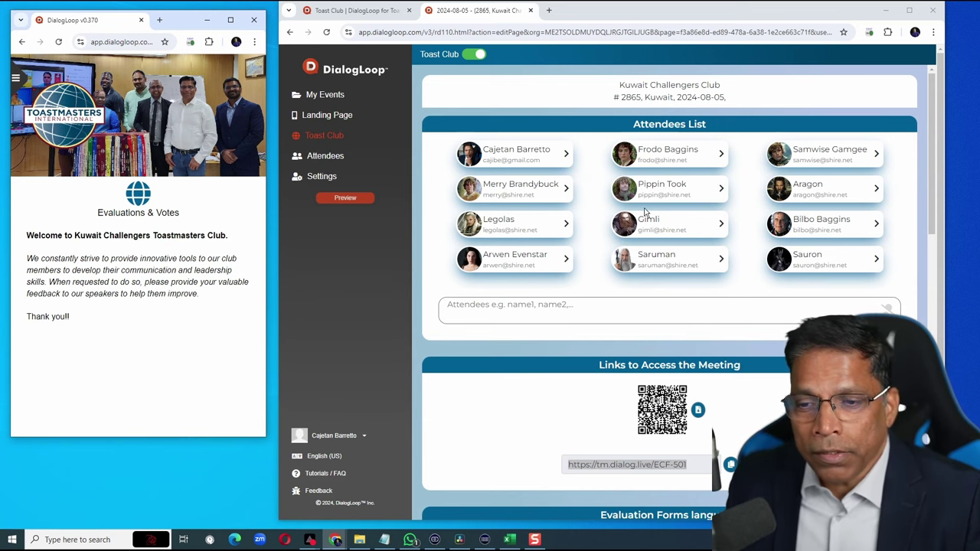
pyautogui.scroll(-9, 648, 213)
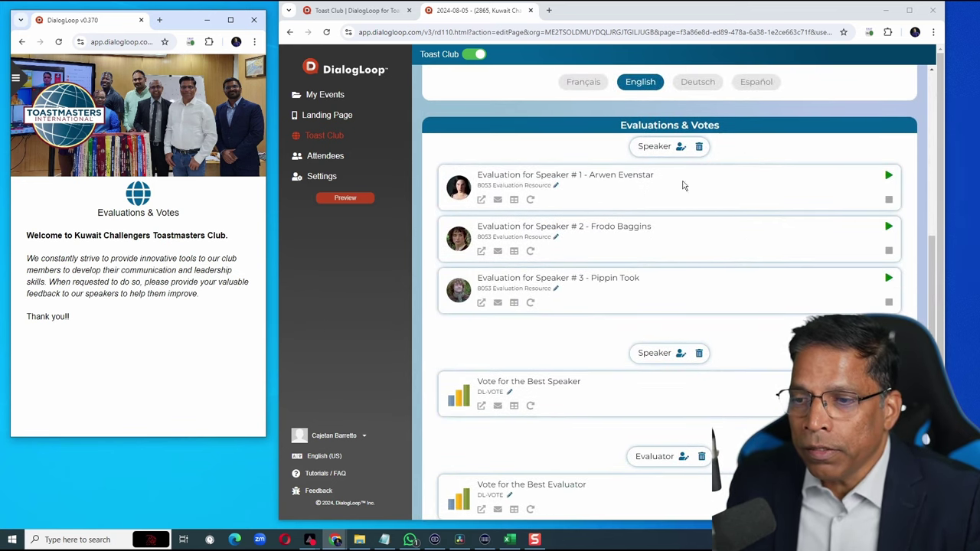
pyautogui.click(888, 177)
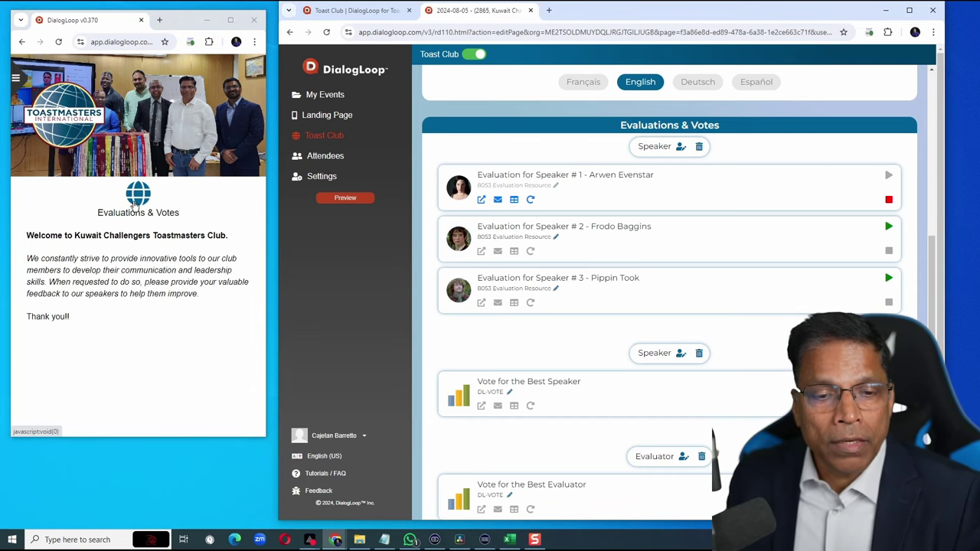
pyautogui.click(134, 203)
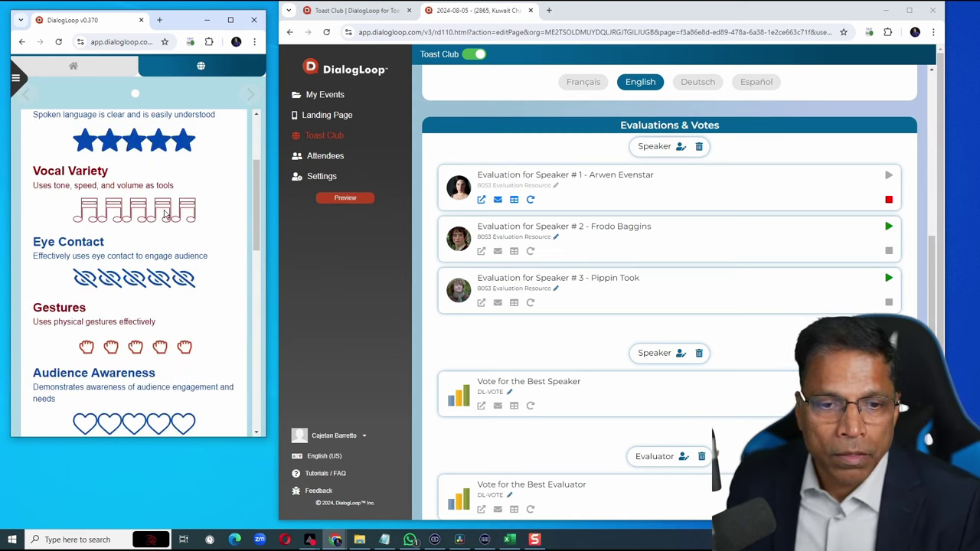
pyautogui.scroll(-2, 130, 268)
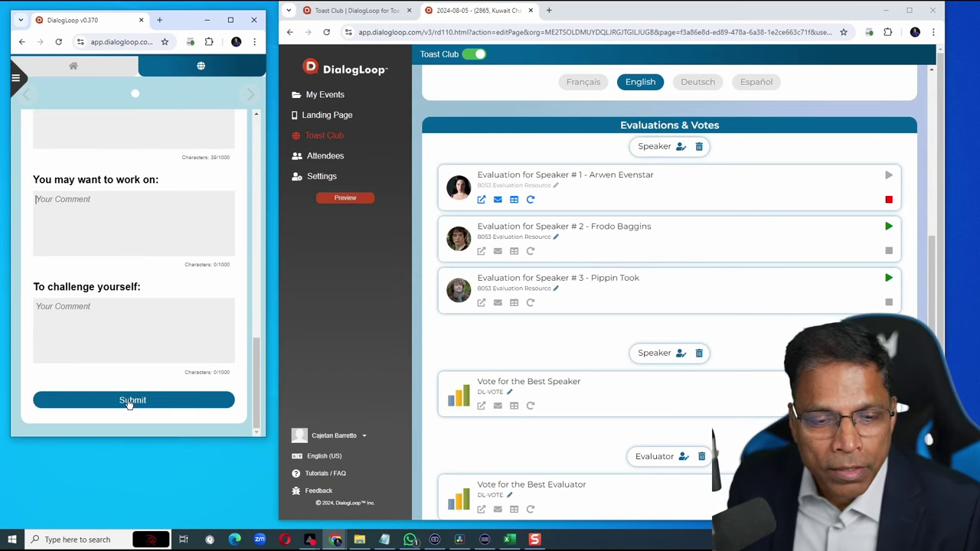
pyautogui.click(129, 402)
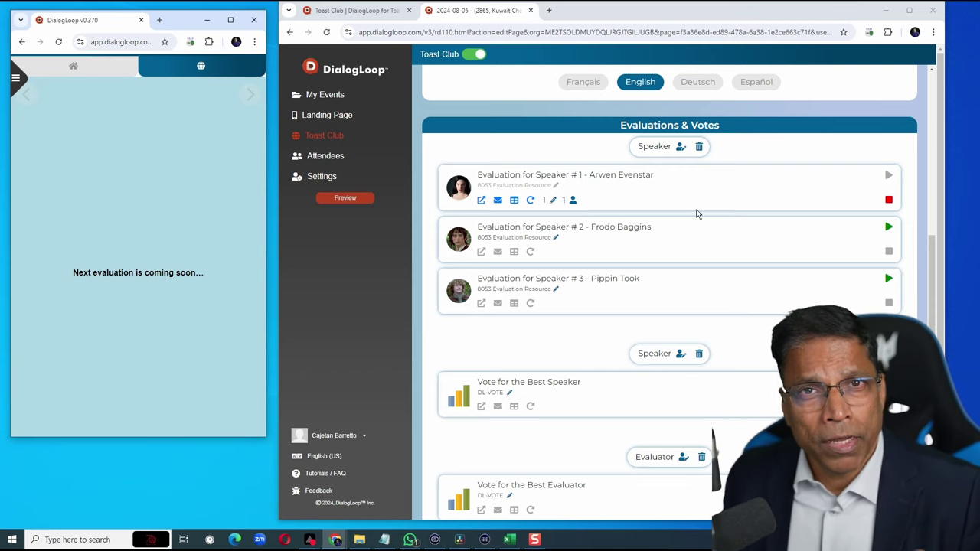
# Stop Arwen's evaluation, run Frodo's and Pippin's together, view both attendee forms, then stop both.
pyautogui.click(890, 202)
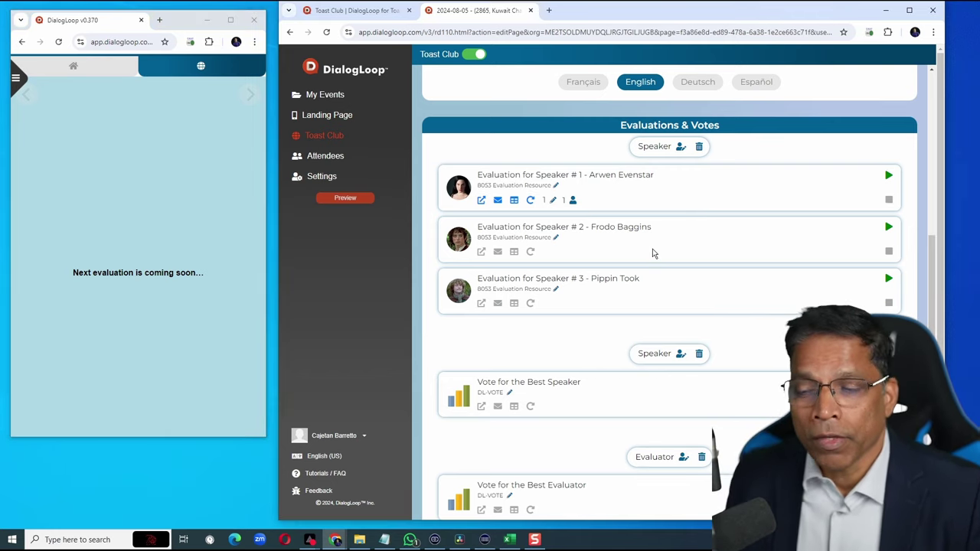
pyautogui.click(889, 227)
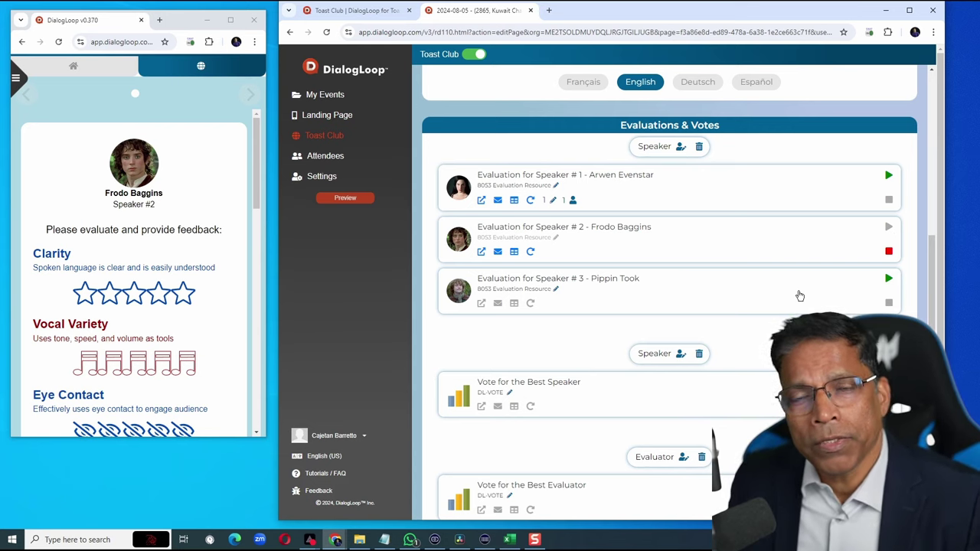
pyautogui.click(888, 278)
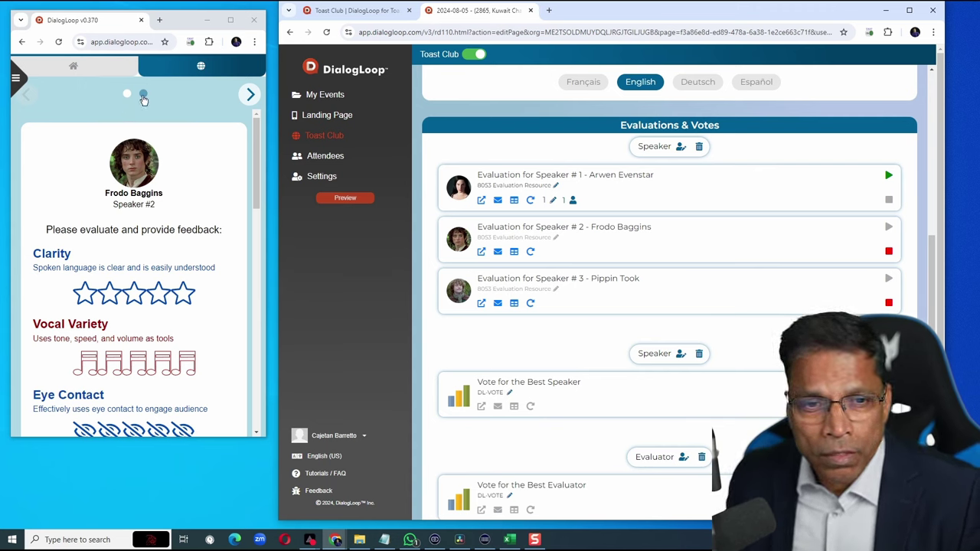
pyautogui.click(143, 94)
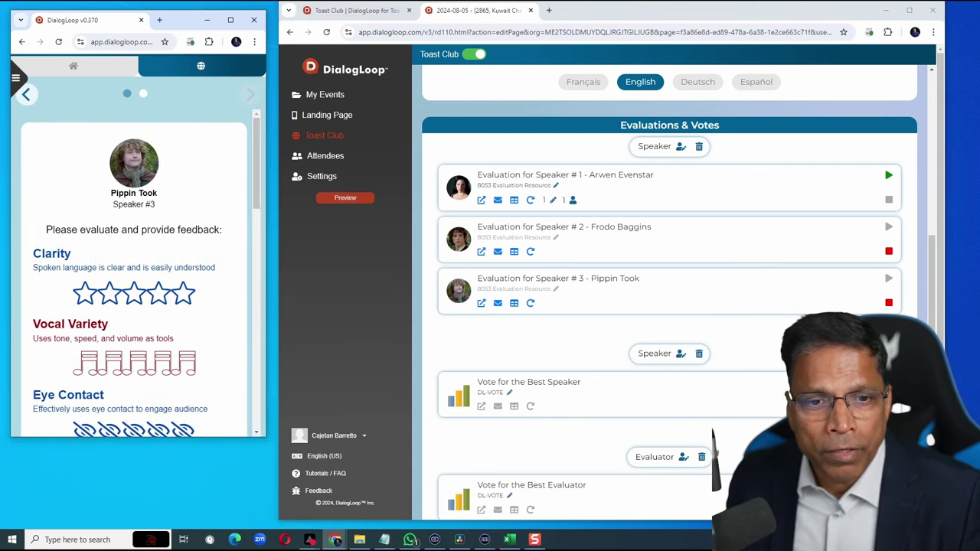
pyautogui.click(127, 94)
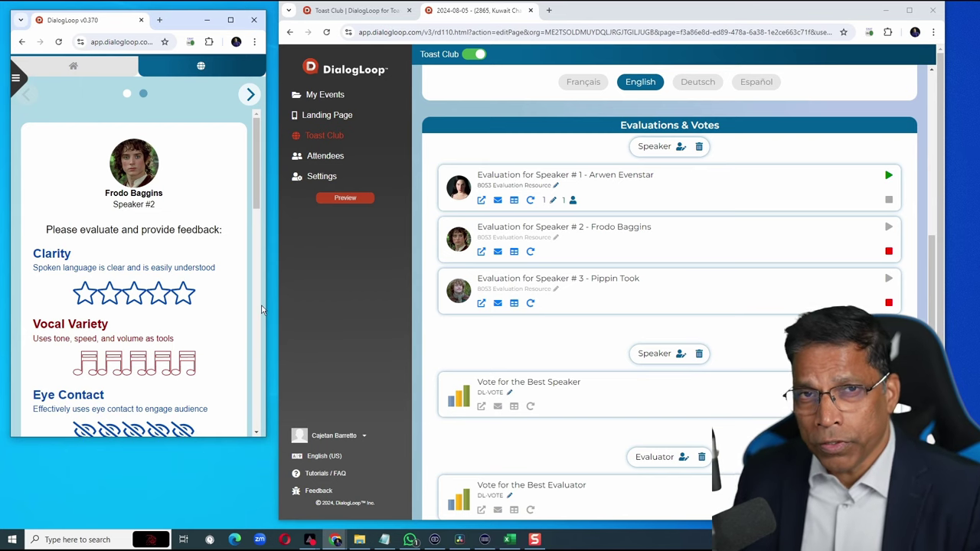
pyautogui.click(888, 252)
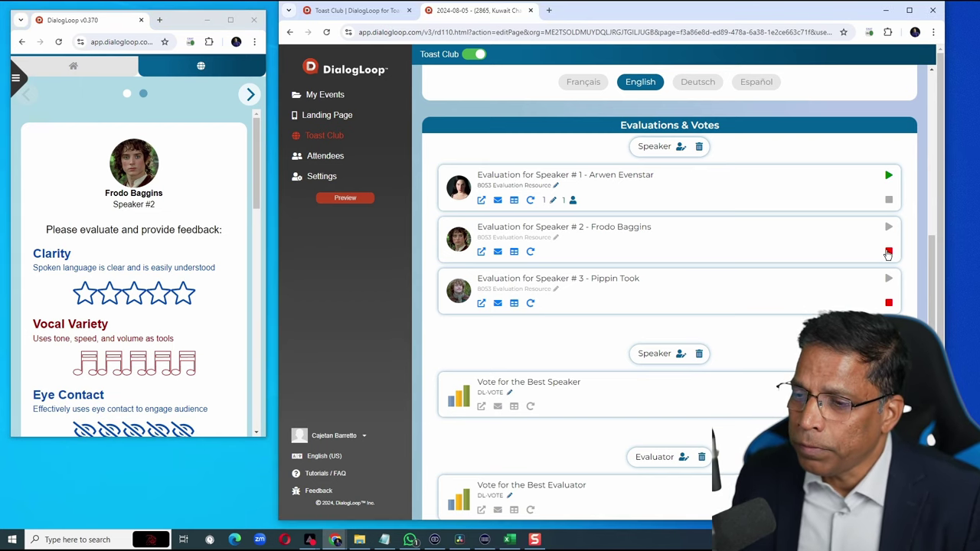
pyautogui.click(889, 303)
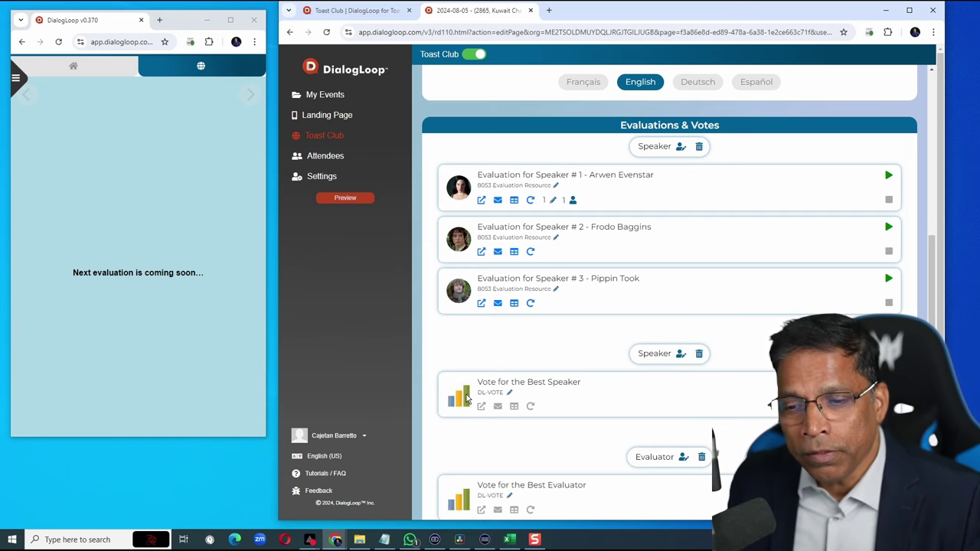
# Review the Best Speaker vote's speakers, then cast and submit a ballot for Pippin Took.
pyautogui.click(655, 355)
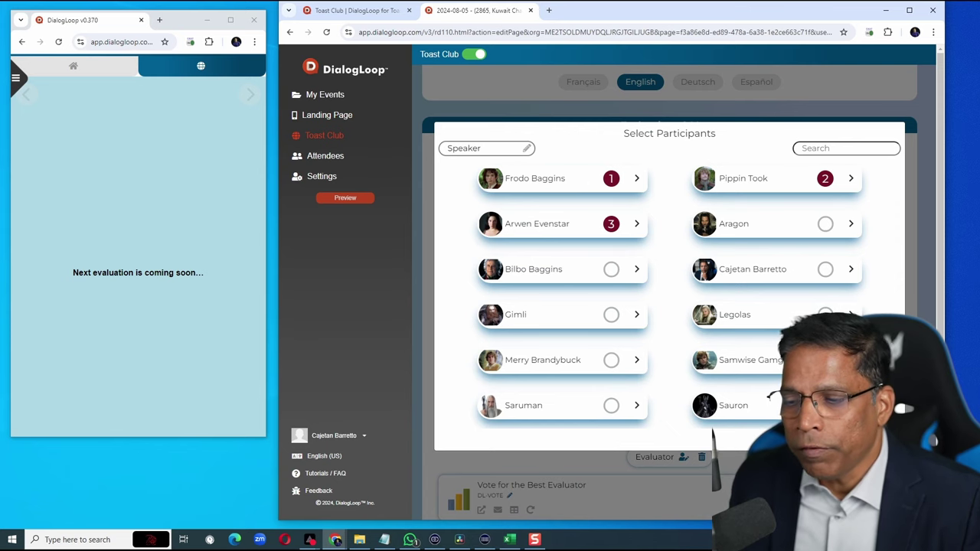
pyautogui.press('Escape')
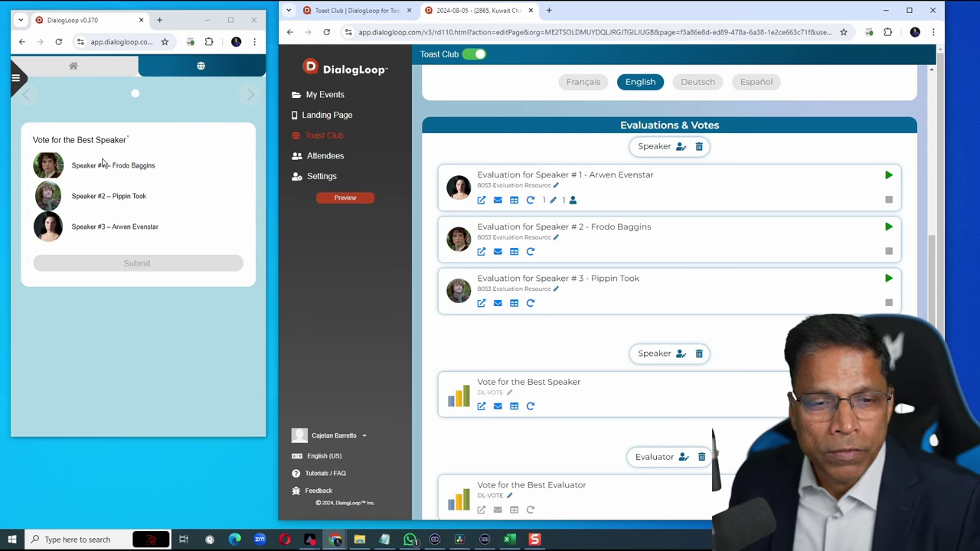
pyautogui.click(92, 200)
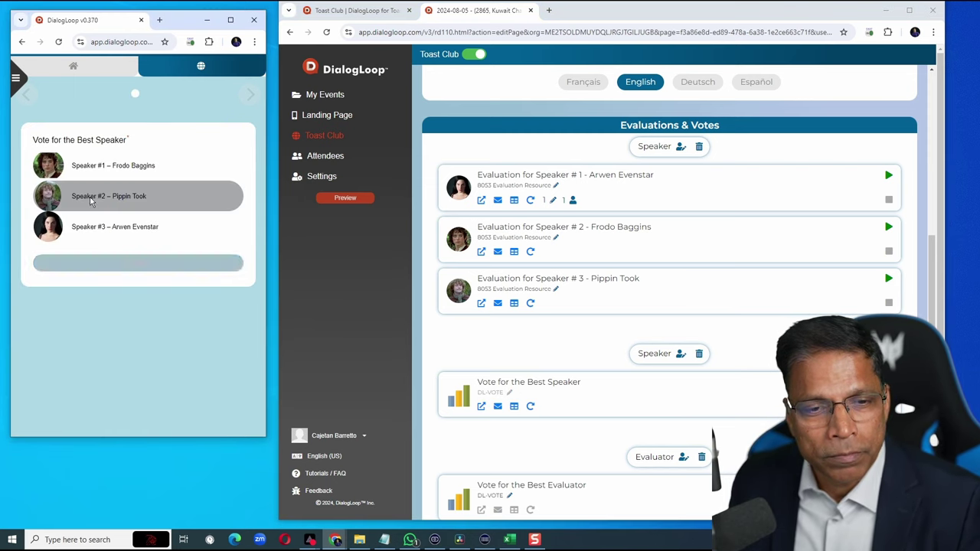
pyautogui.click(129, 268)
pyautogui.scroll(-3, 663, 308)
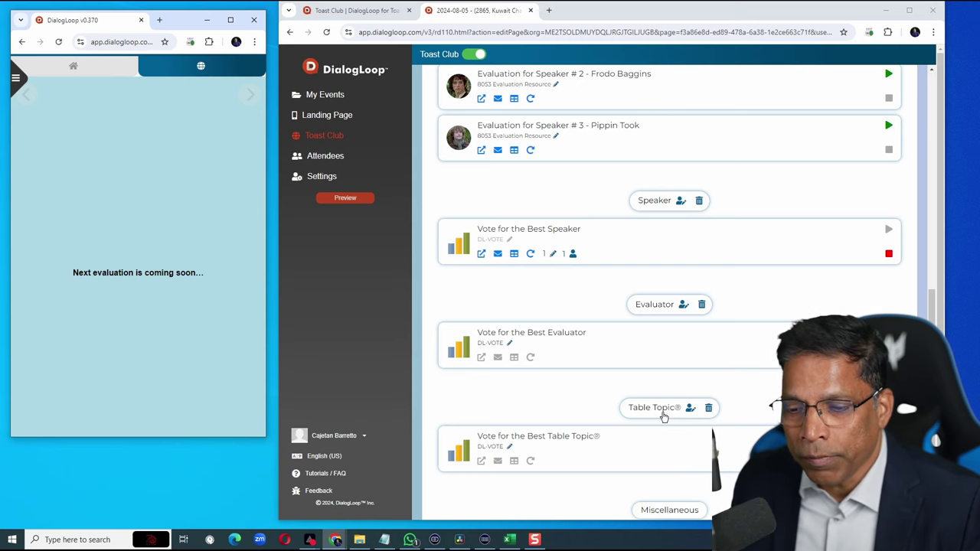
# Add Merry Brandybuck and Sauron as Table Topic® participants.
pyautogui.click(690, 408)
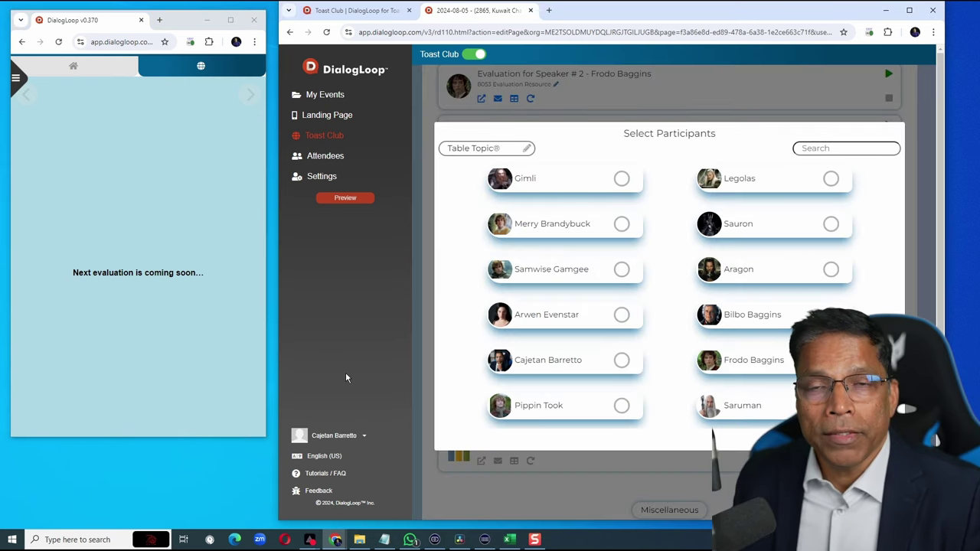
pyautogui.click(618, 225)
pyautogui.click(832, 225)
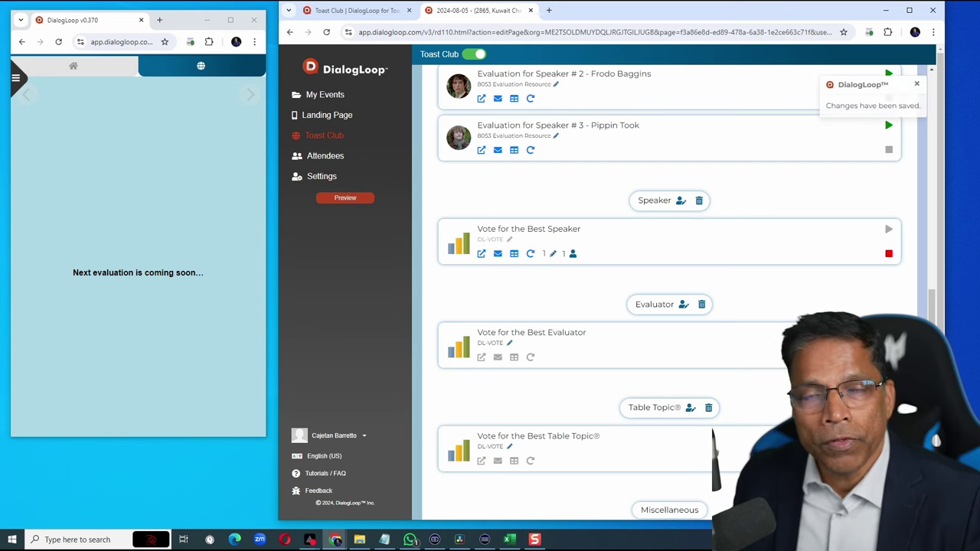
pyautogui.scroll(2, 475, 150)
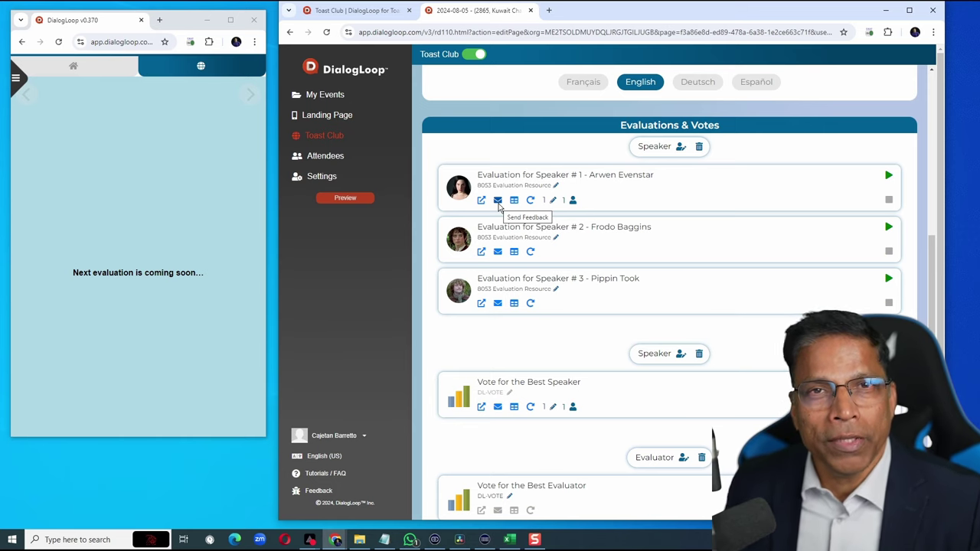
pyautogui.scroll(-1, 569, 261)
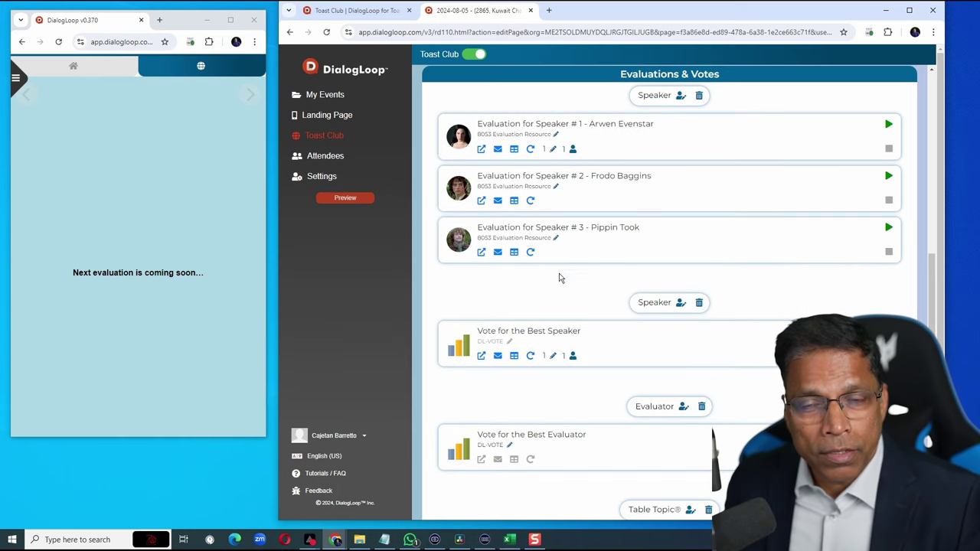
pyautogui.click(482, 358)
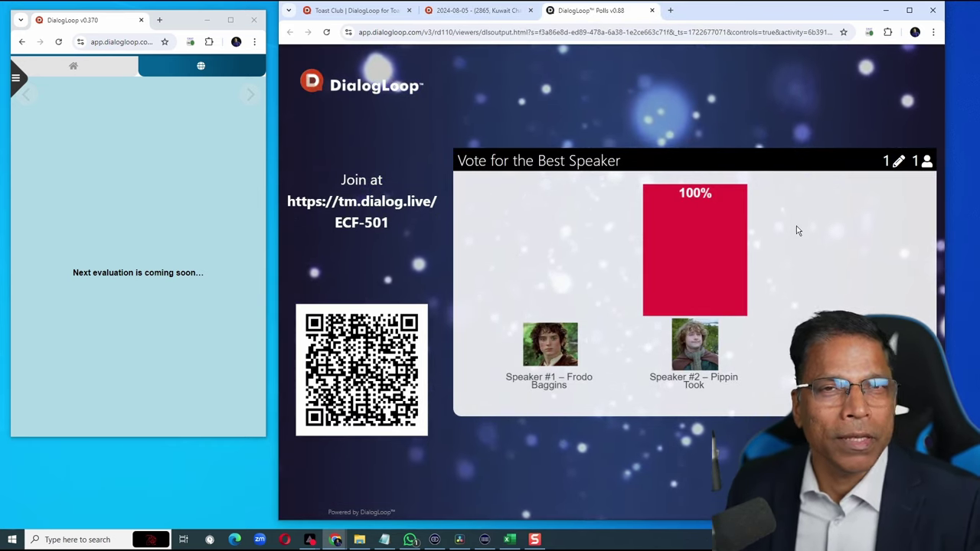
pyautogui.hotkey('ctrl', 'w')
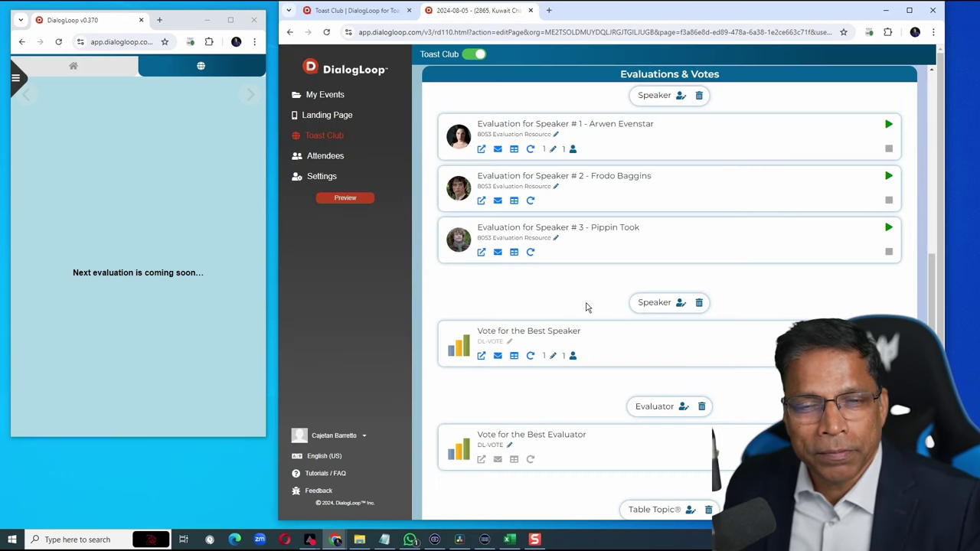
# Go back to My Events to list the Kuwait Challengers Club meeting.
pyautogui.click(322, 96)
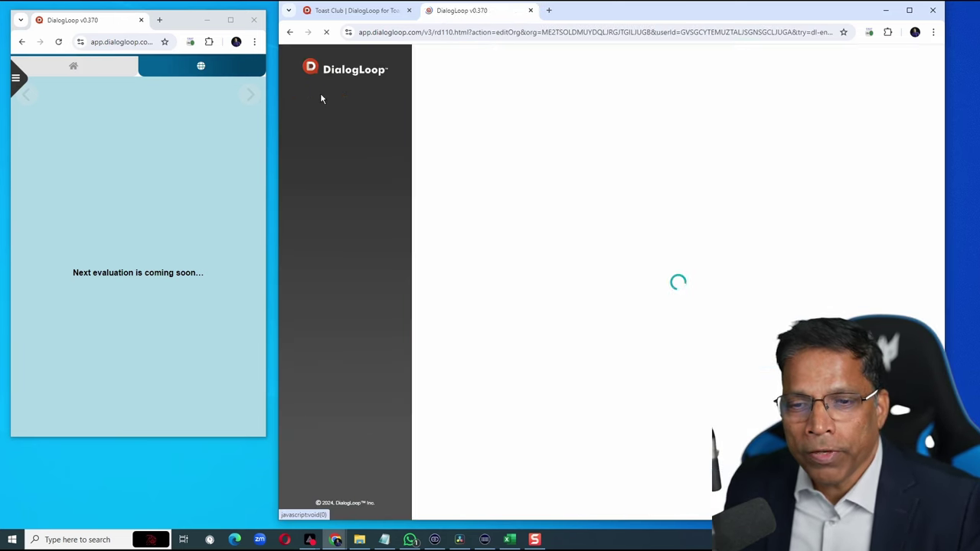